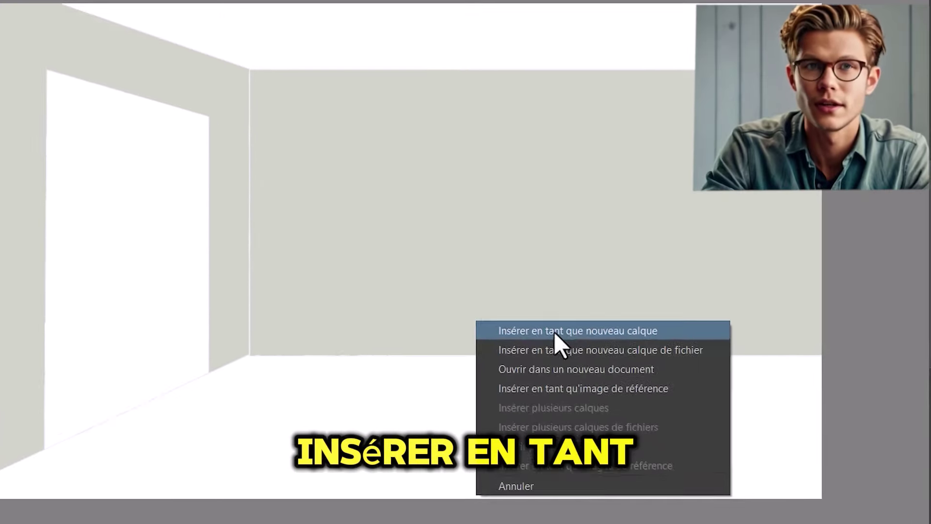
Step: Insert the sofa drawing as a new layer, scale it down and place it against the back wall
click(534, 335)
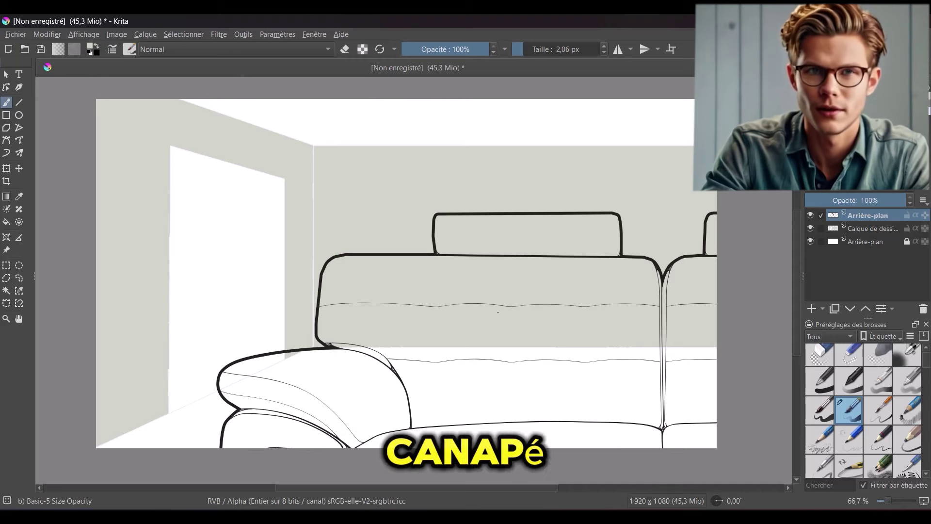
key(ctrl+t)
drag(243, 234, 330, 336)
drag(668, 336, 550, 336)
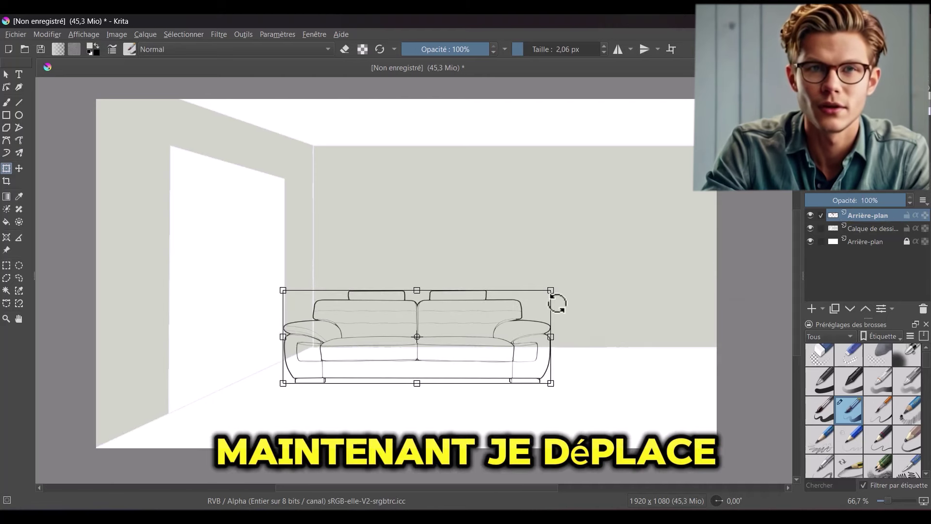
drag(549, 290, 605, 243)
drag(447, 335, 487, 331)
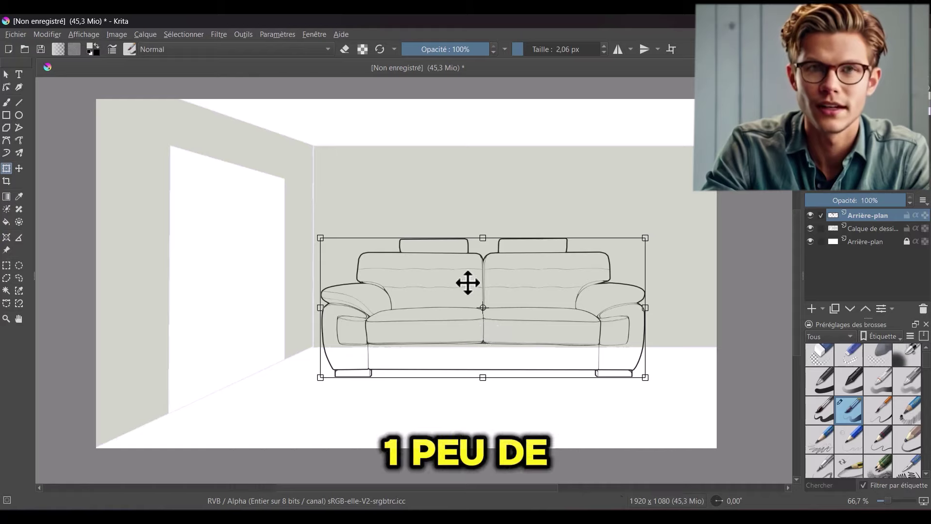
key(Return)
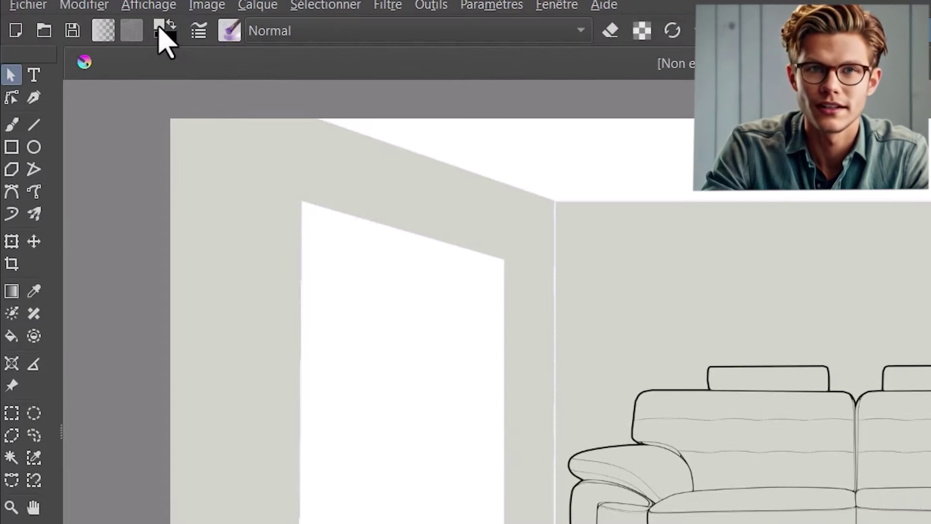
Step: Fill the sofa's backrests, seat tops and base with cream, and its headrests, armrests and seat fronts with lavender
click(91, 47)
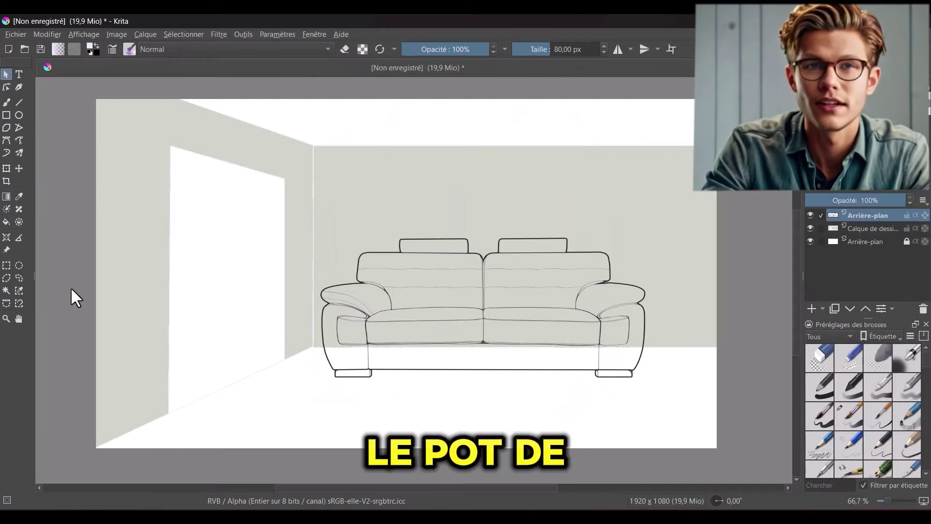
click(6, 221)
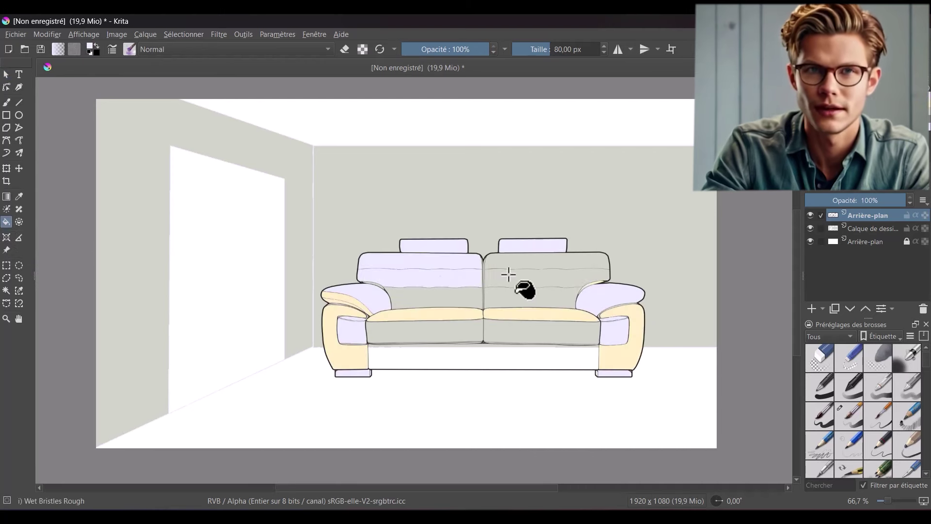
click(507, 274)
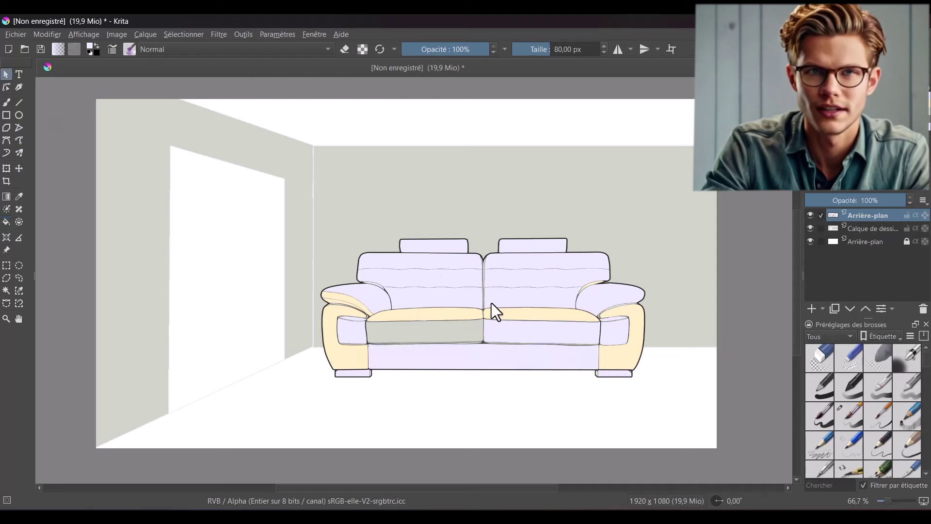
click(413, 270)
click(447, 331)
click(6, 75)
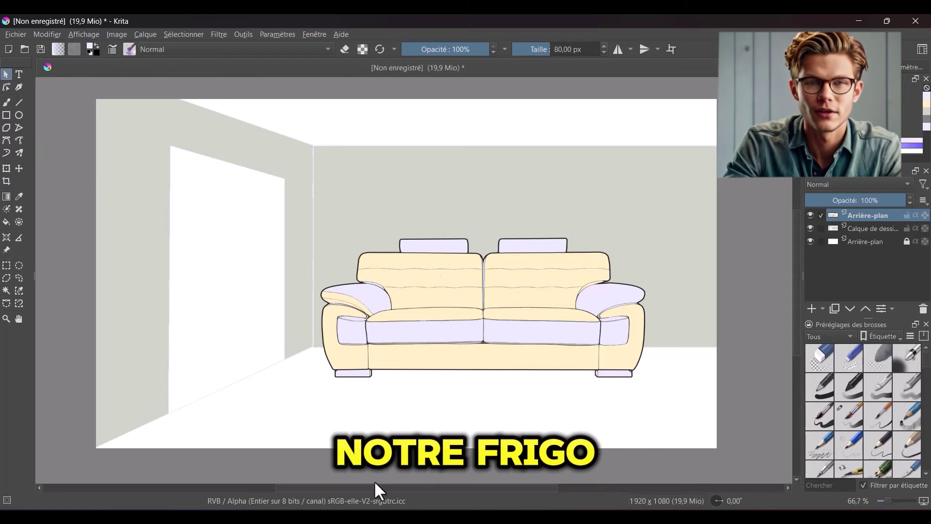
Step: Insert the fridge drawing as a new layer and scale it down to stand in front of the sofa
drag(471, 287, 471, 287)
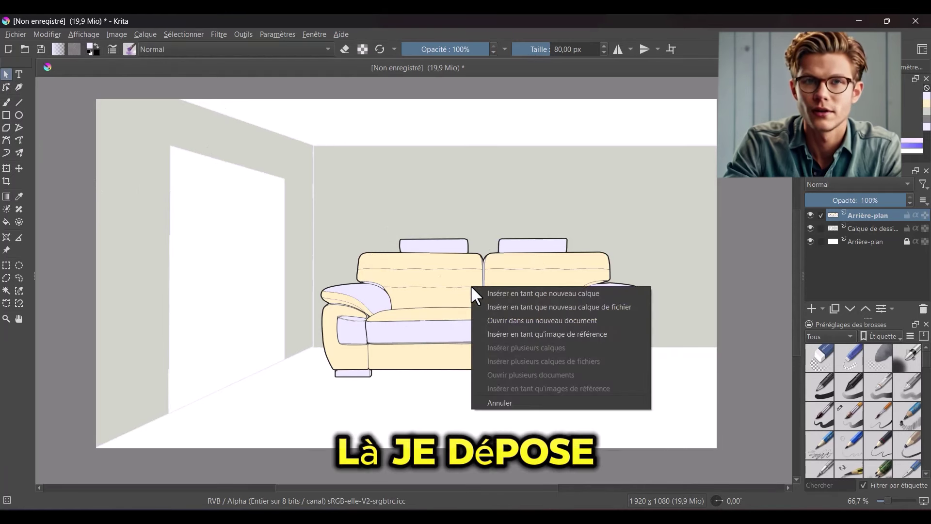
click(547, 293)
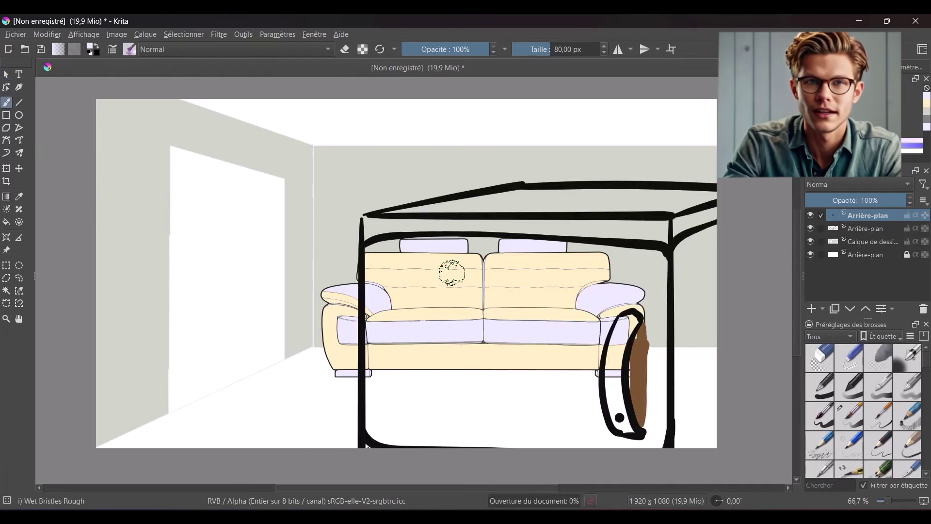
key(b)
drag(317, 181, 616, 249)
drag(683, 355, 612, 218)
drag(619, 114, 619, 227)
drag(609, 274, 468, 227)
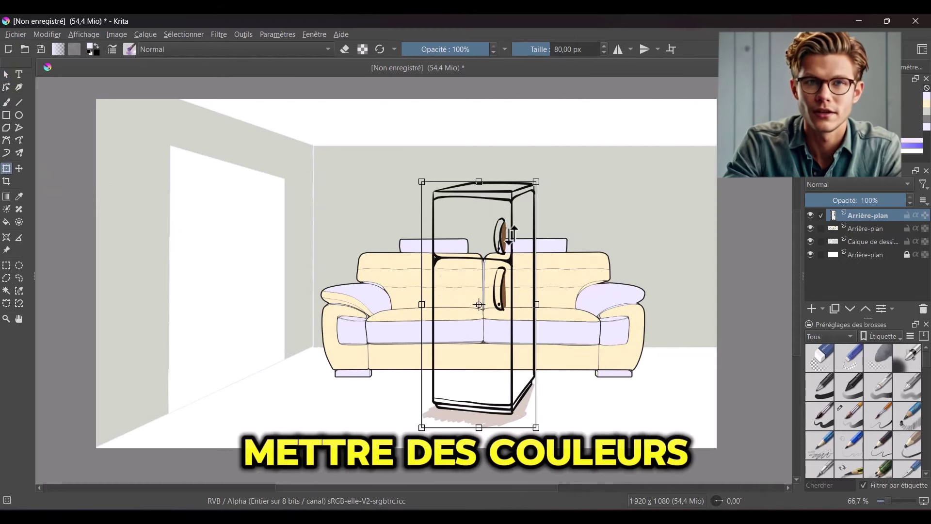
Step: Fill the fridge's body with light blue and its trim bands and door handles with grey
click(8, 222)
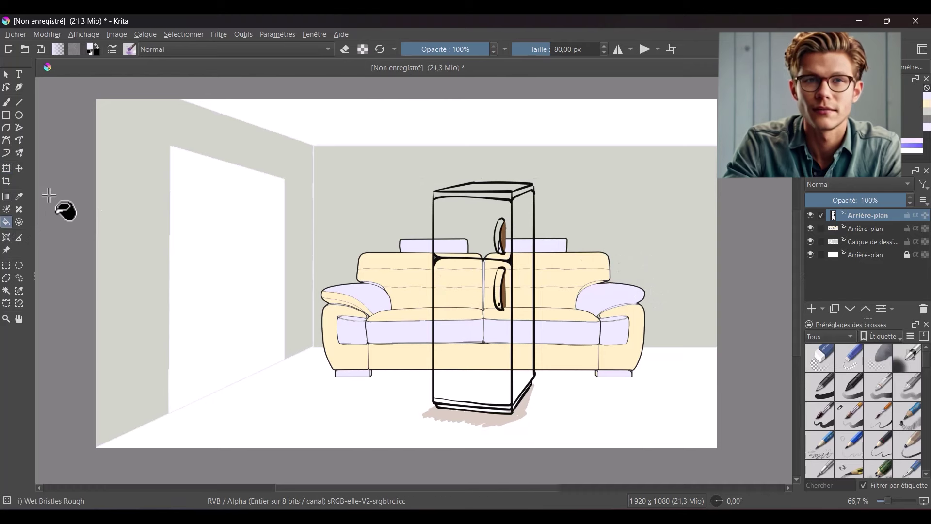
click(90, 48)
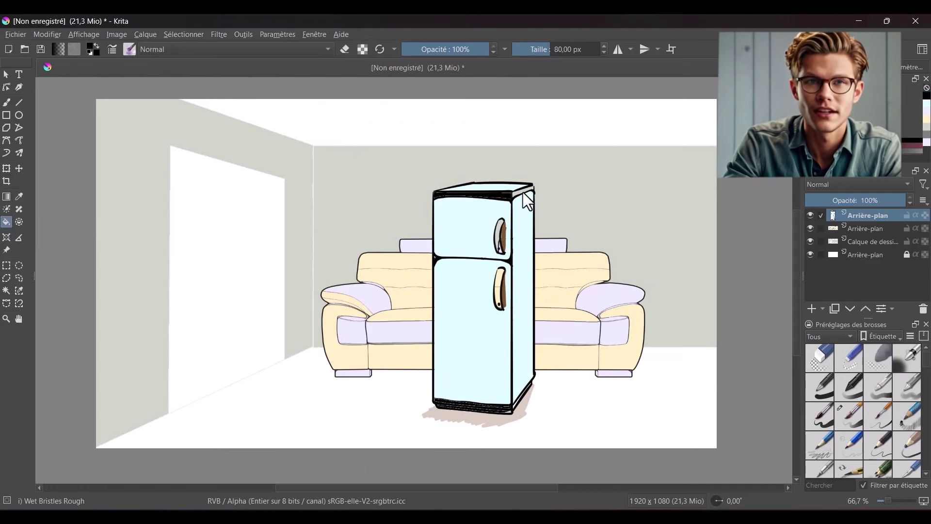
click(502, 238)
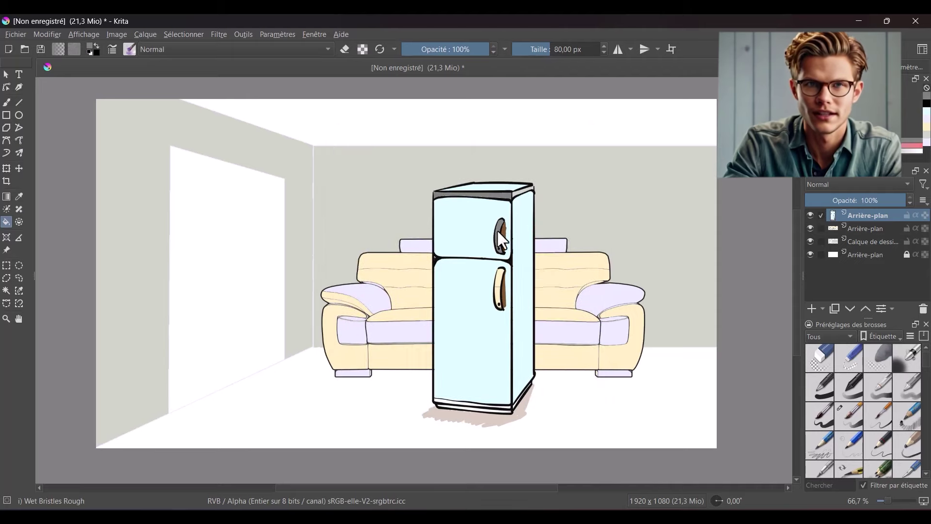
Step: Move the fridge to the right end of the back wall with its layer below the sofa, and scale the sofa down slightly
key(ctrl+t)
drag(530, 208, 642, 208)
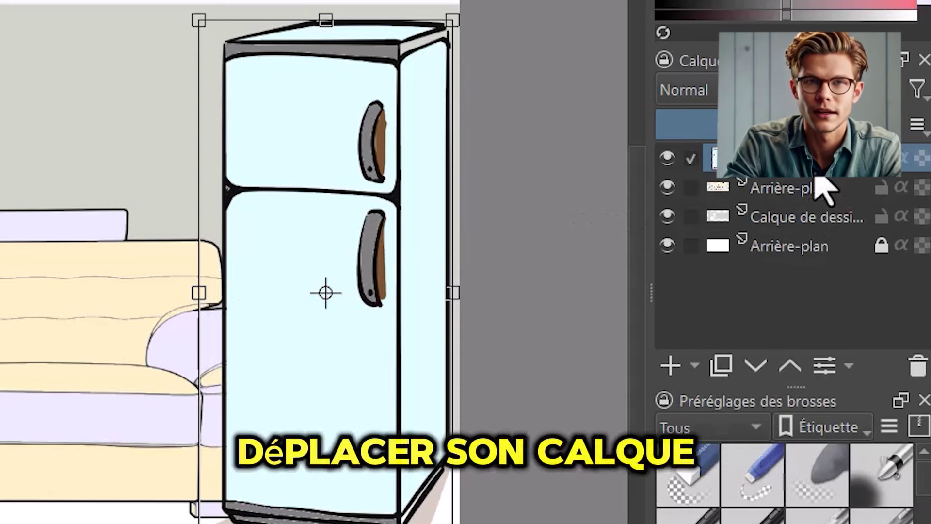
drag(816, 177, 816, 194)
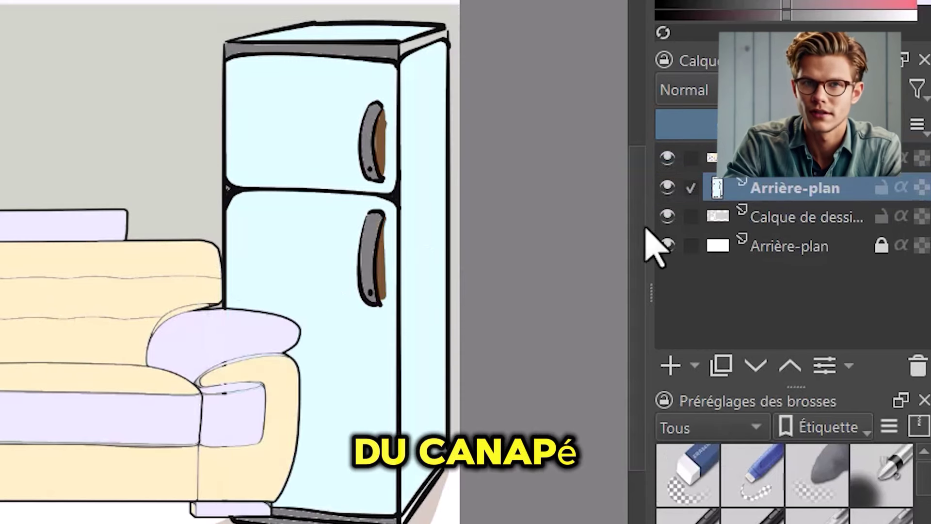
click(308, 183)
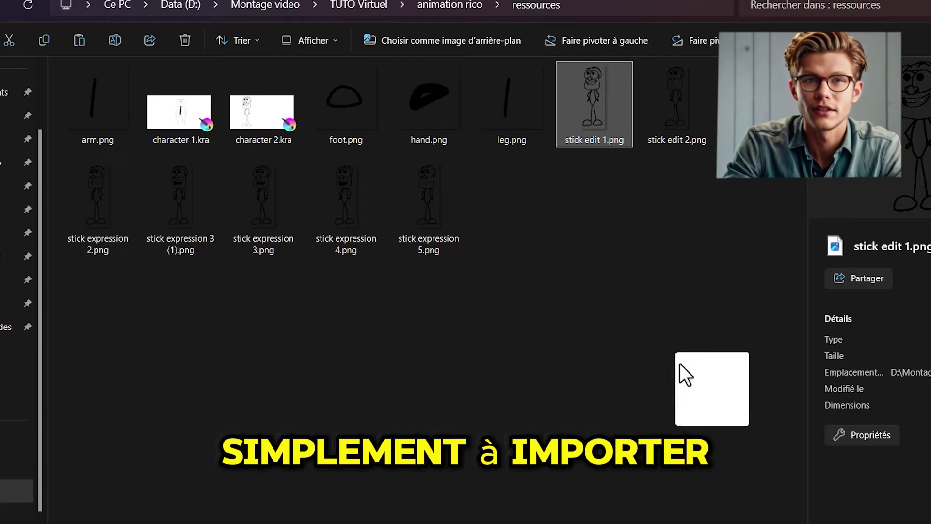
Step: Insert the character drawing as a new layer and scale it to stand in the doorway
drag(680, 364, 424, 262)
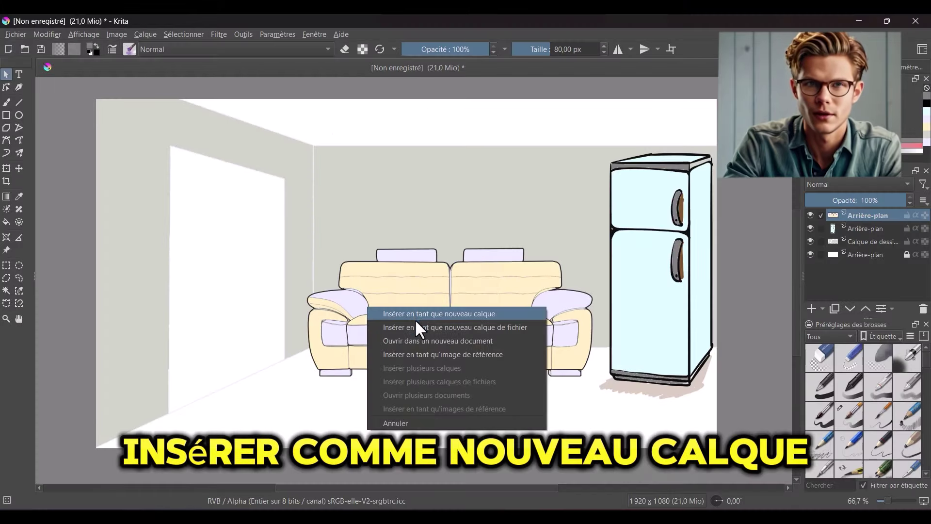
click(414, 316)
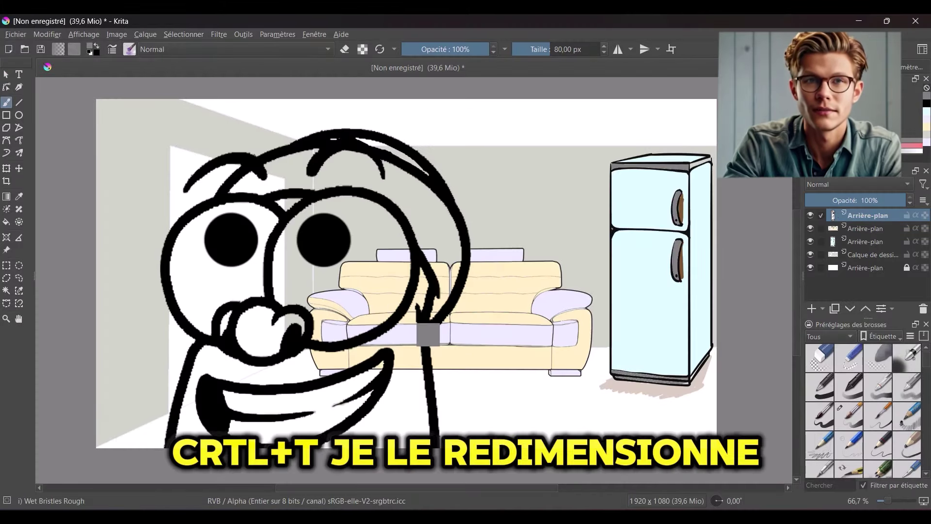
key(ctrl+t)
drag(134, 126, 245, 250)
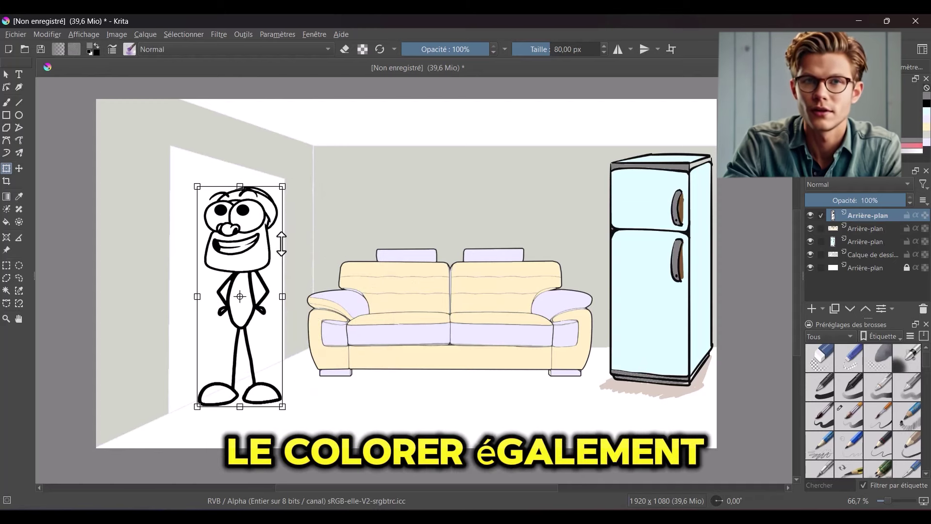
Step: Fill the character's hair with orange and its torso and shoes with pale pink
click(6, 222)
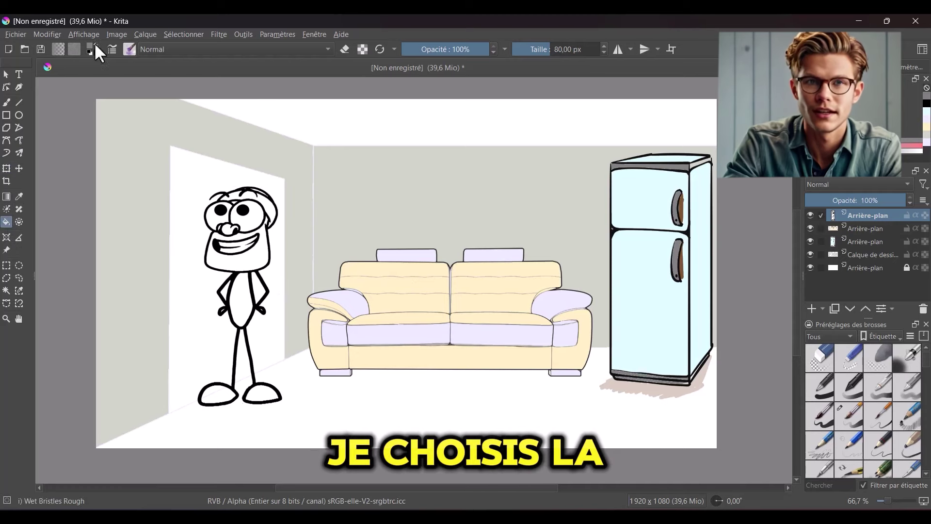
click(92, 46)
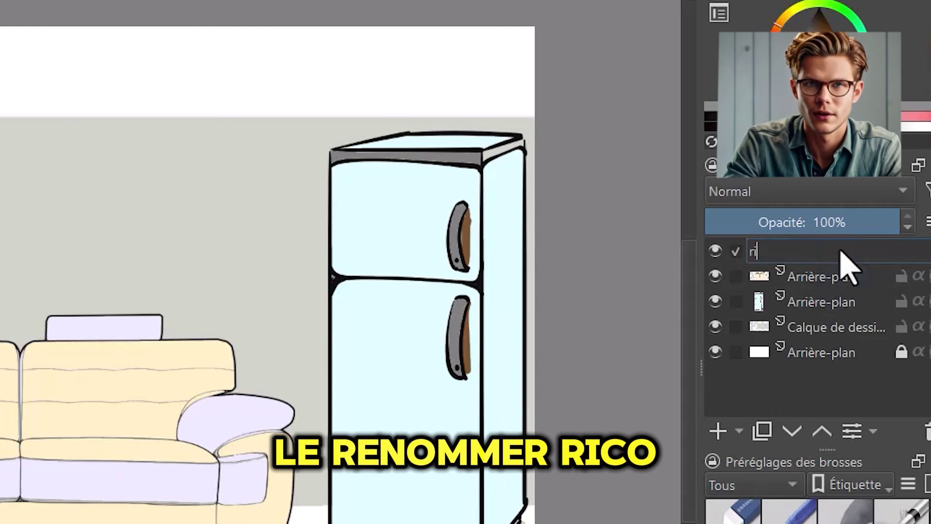
Step: Rename the drawing layers from top to bottom as rico, sofa, frigo and murs
text(co)
click(756, 276)
double_click(812, 277)
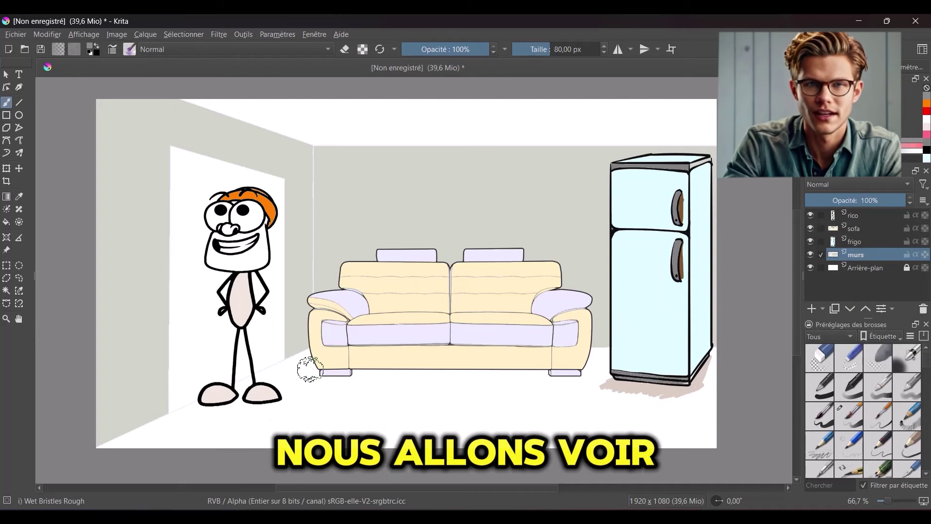
Step: Select the rico layer and set the brush to the Eraser Circle preset from the Gommes category
key(f)
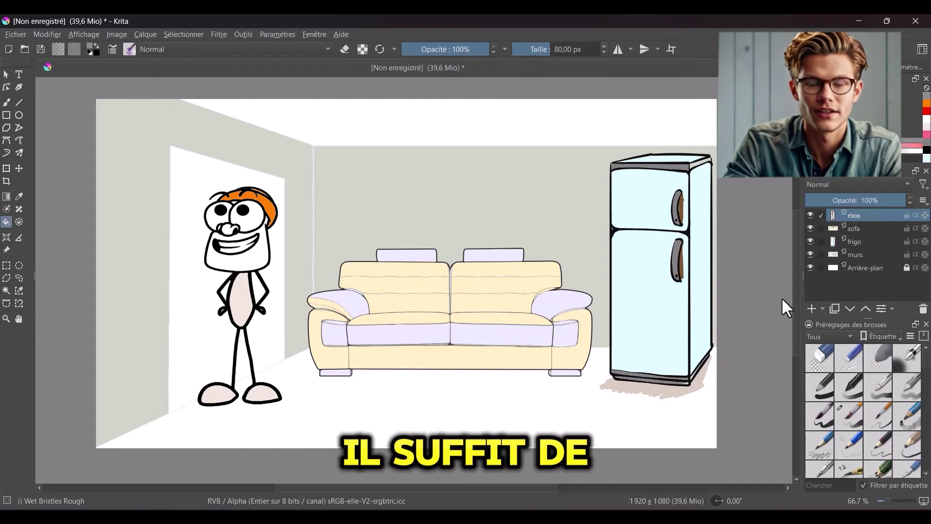
click(856, 215)
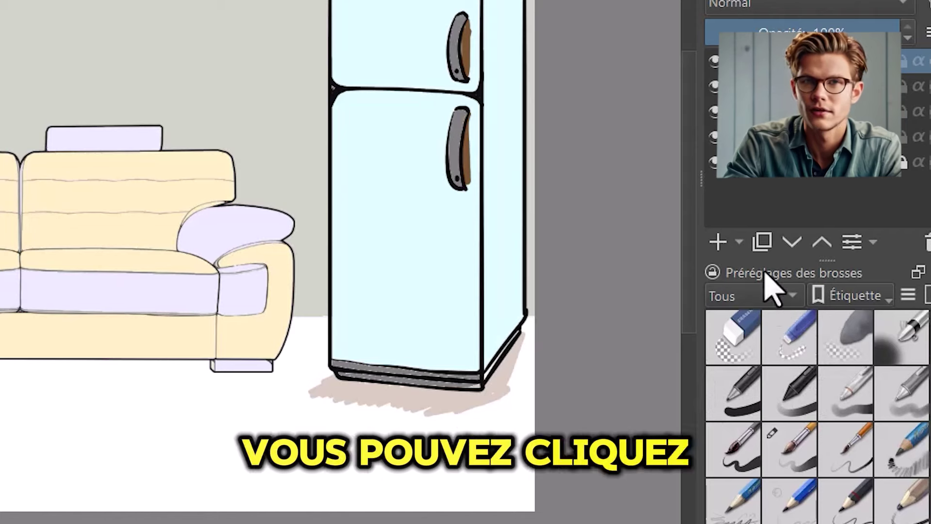
click(778, 296)
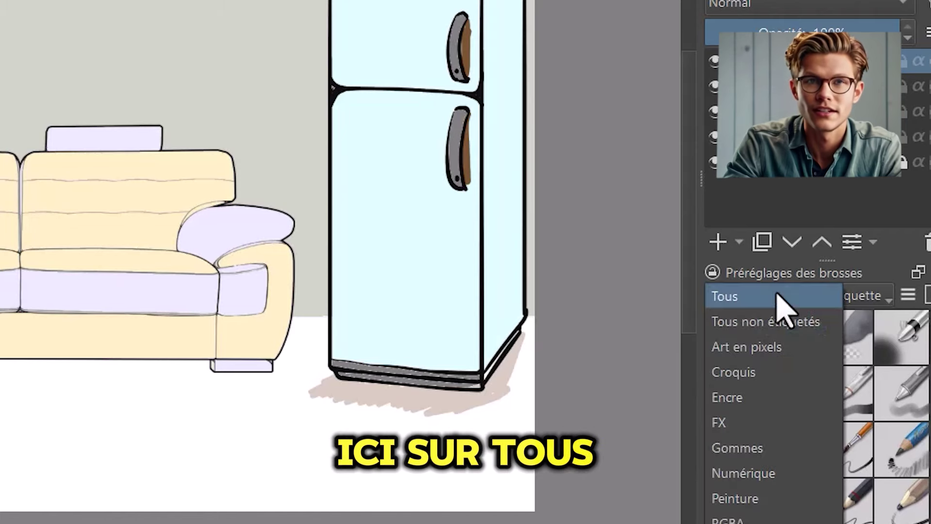
click(739, 450)
click(819, 358)
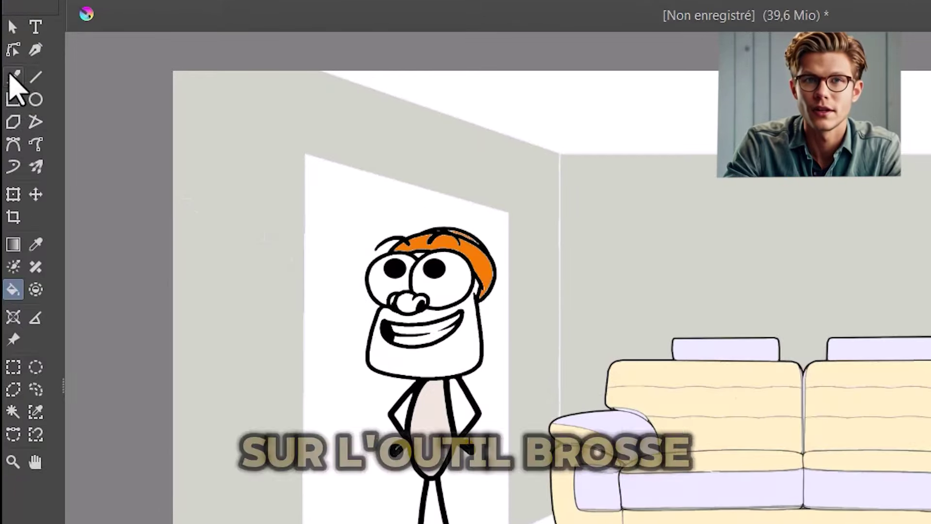
click(11, 77)
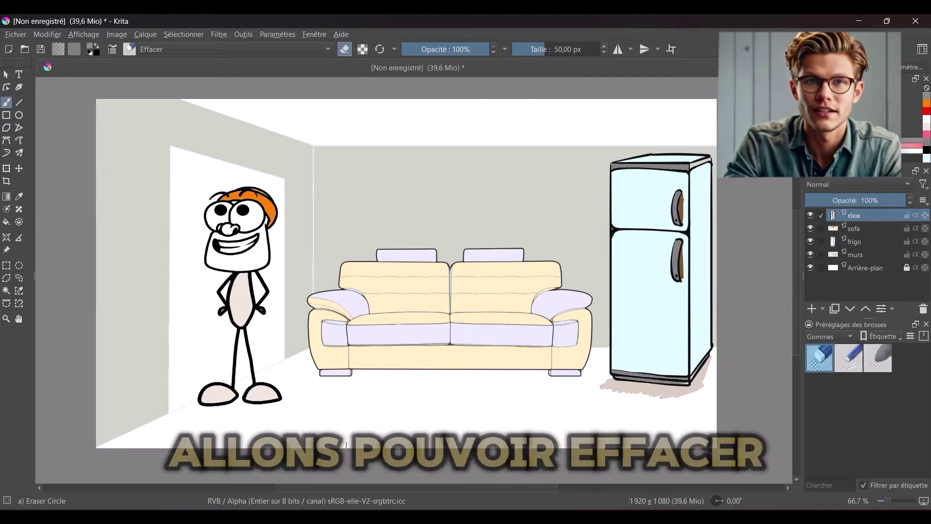
Step: Erase the character's legs, feet and arms with an 8.55 px eraser, leaving the head and torso
mouse_move(282, 395)
mouse_down()
mouse_move(245, 396)
mouse_move(253, 362)
mouse_up()
scroll(239, 346, up, 4)
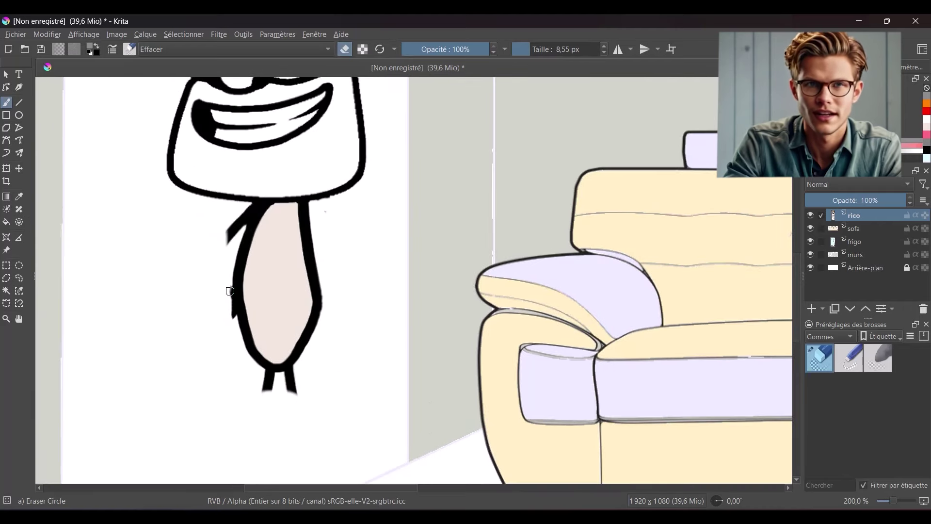
scroll(229, 313, up, 2)
drag(256, 109, 224, 168)
drag(260, 249, 290, 246)
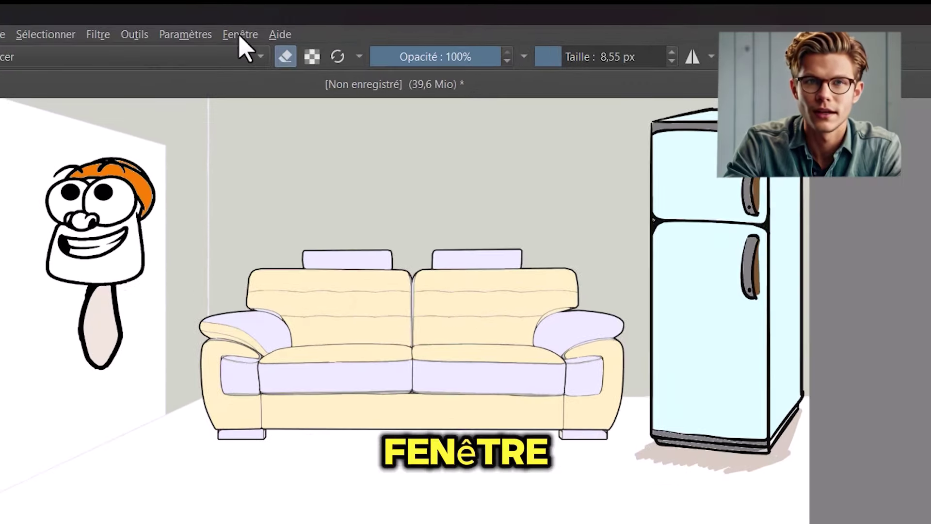
Step: Switch to the animation workspace with the timeline and onion skin, keeping the whole room in view
click(266, 34)
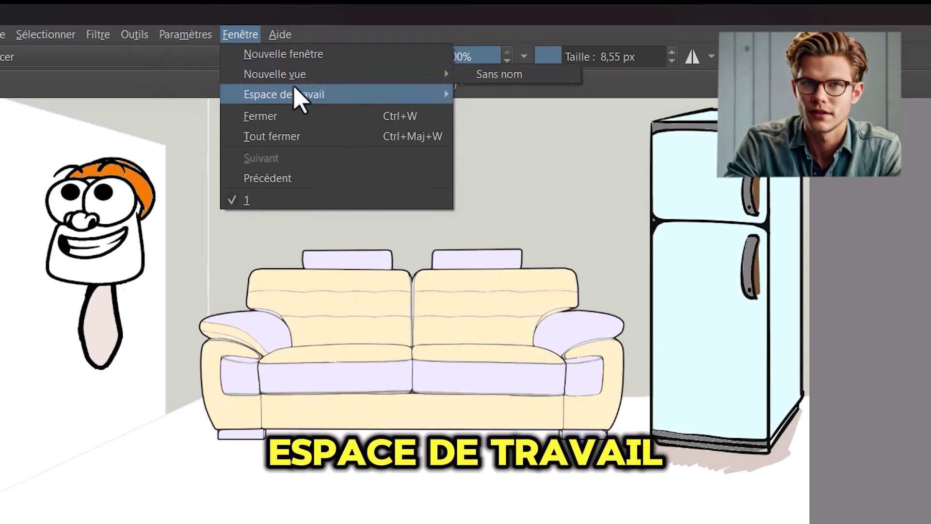
mouse_move(317, 94)
click(504, 95)
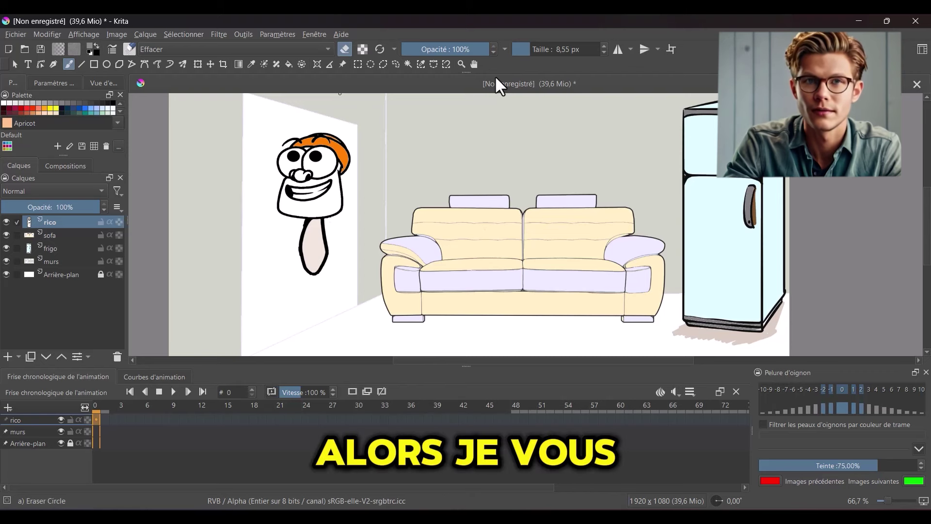
key(minus)
key(plus)
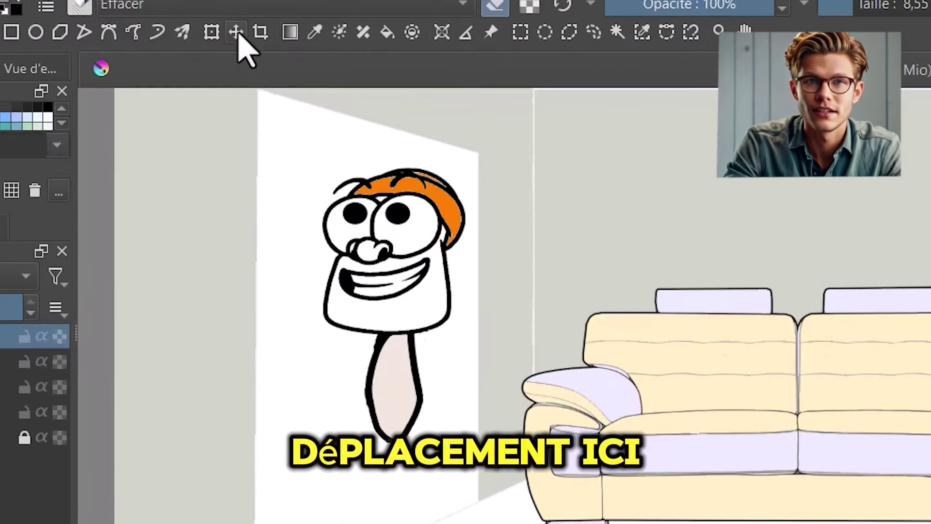
Step: Move the character to the left end of the sofa and create an empty frame for rico at frame 0
click(209, 33)
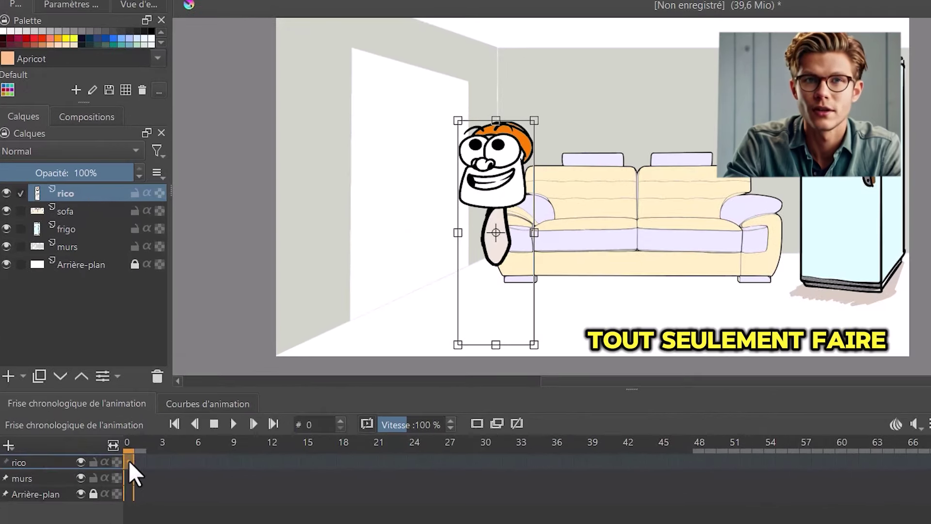
right_click(129, 462)
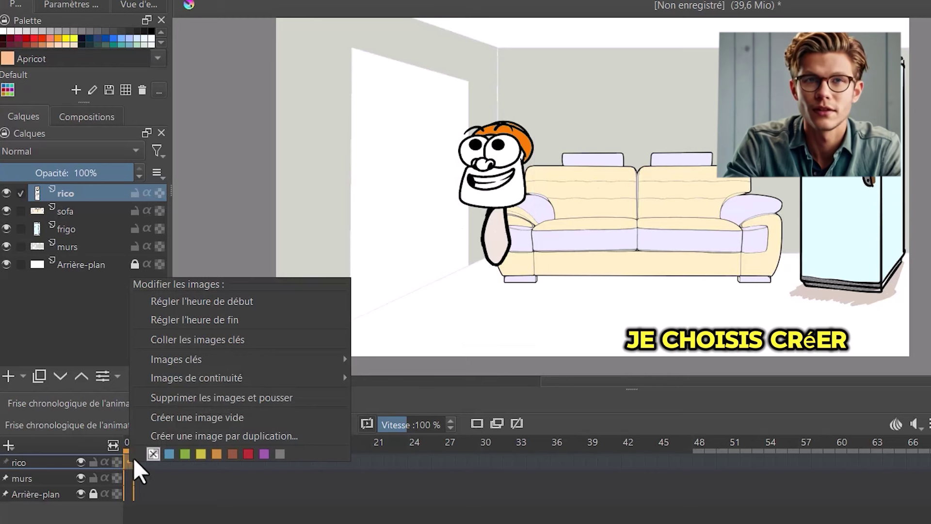
click(207, 420)
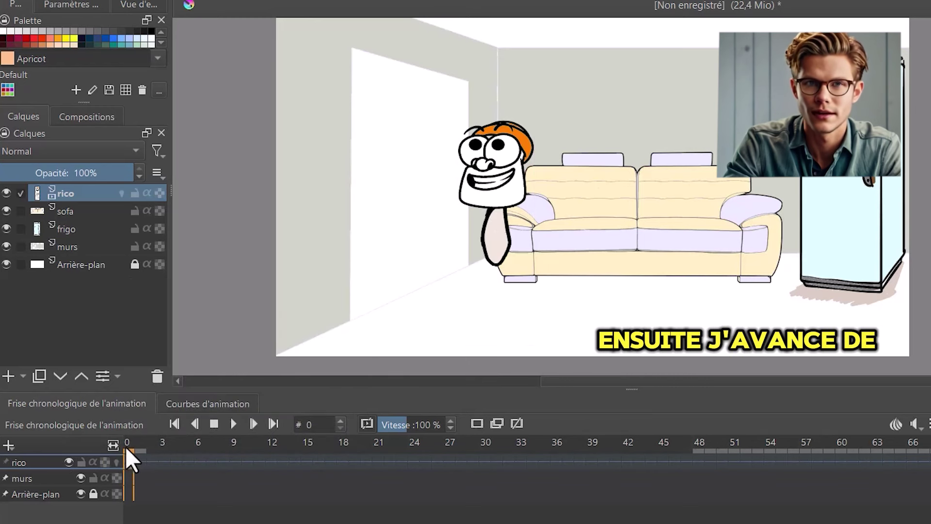
Step: Go to frame 3 and move the character back into the doorway
drag(130, 448, 162, 448)
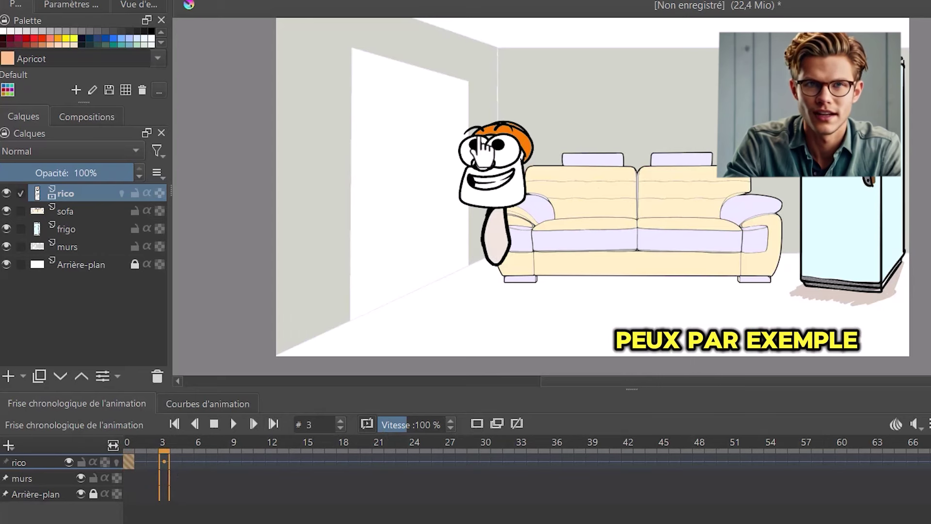
click(485, 151)
drag(485, 151, 372, 162)
Step: Go to frame 8 and move the character in front of the fridge
drag(153, 440, 223, 439)
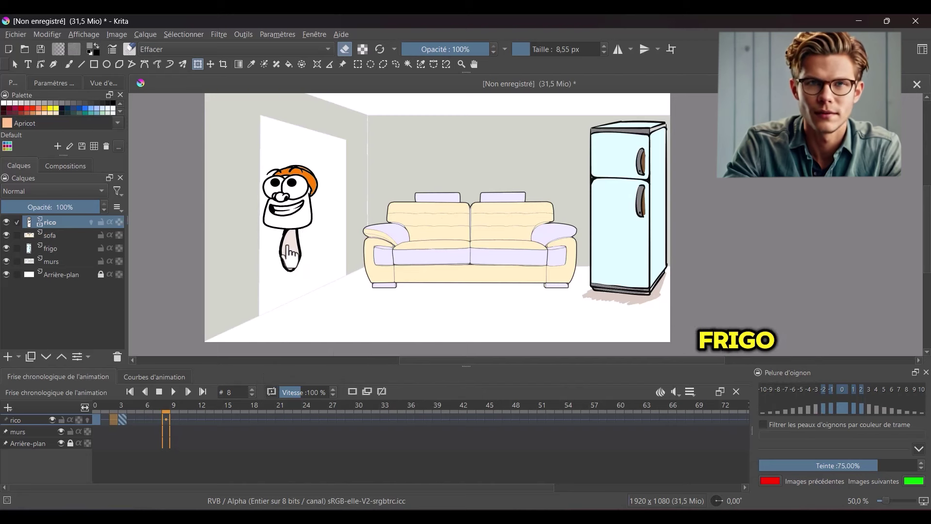
click(290, 214)
drag(289, 213, 600, 220)
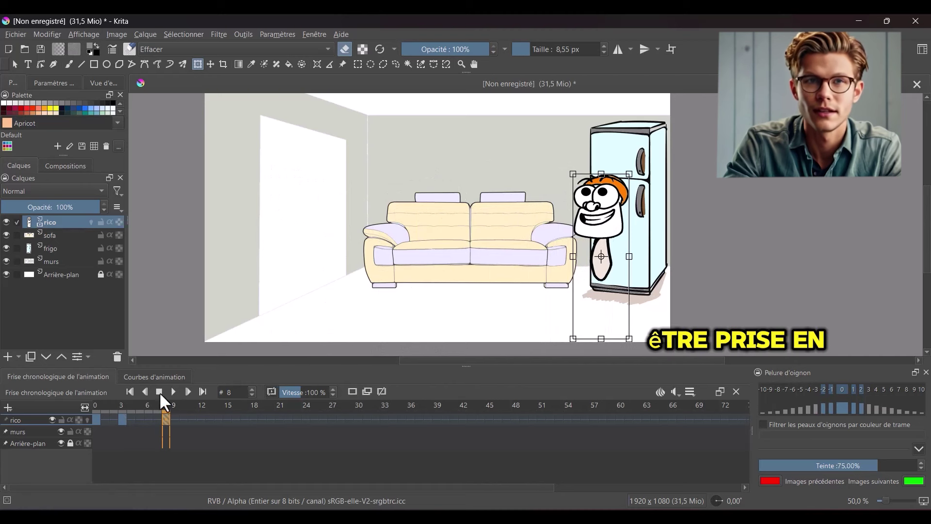
Step: Scrub the timeline back to frame 0 and undo the character's moves on frames 8 and 3
click(129, 405)
drag(173, 405, 94, 405)
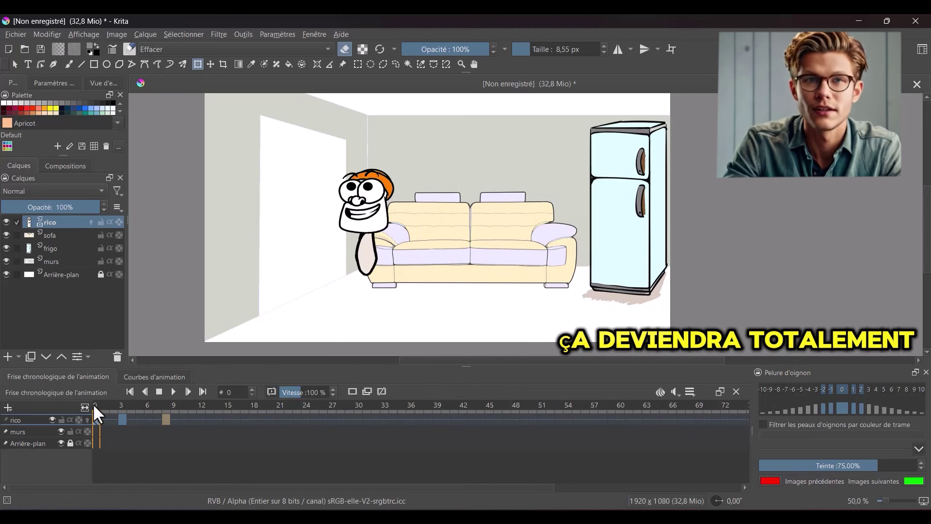
key(ctrl+z)
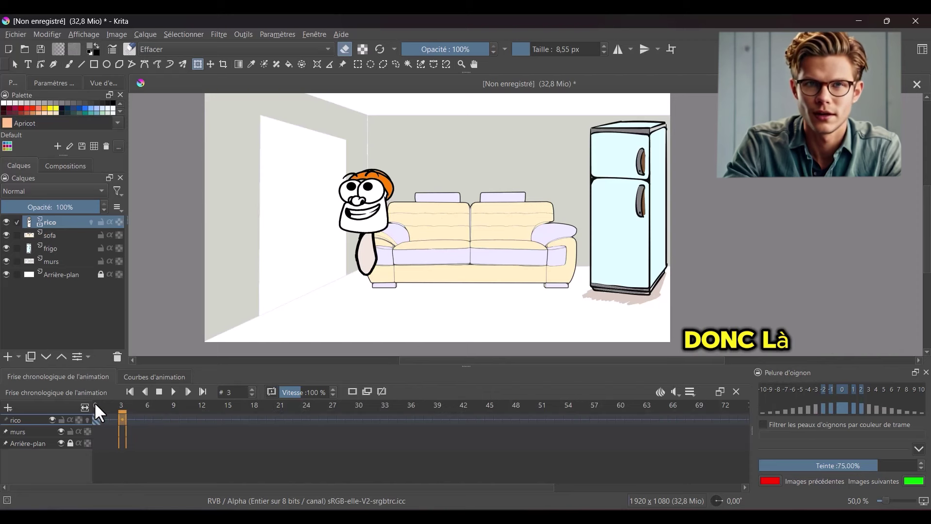
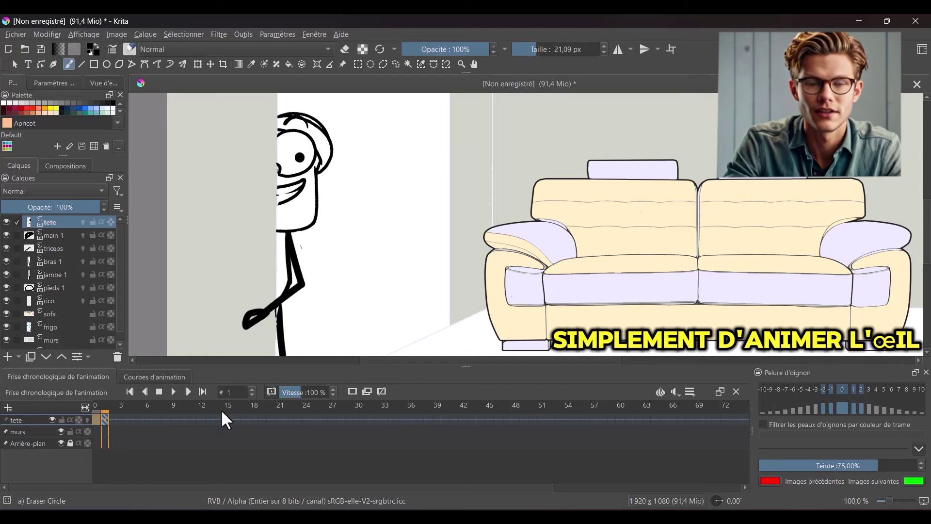
Step: Compare the character's eye and arm poses on frames 0 and 1 of the timeline
click(95, 409)
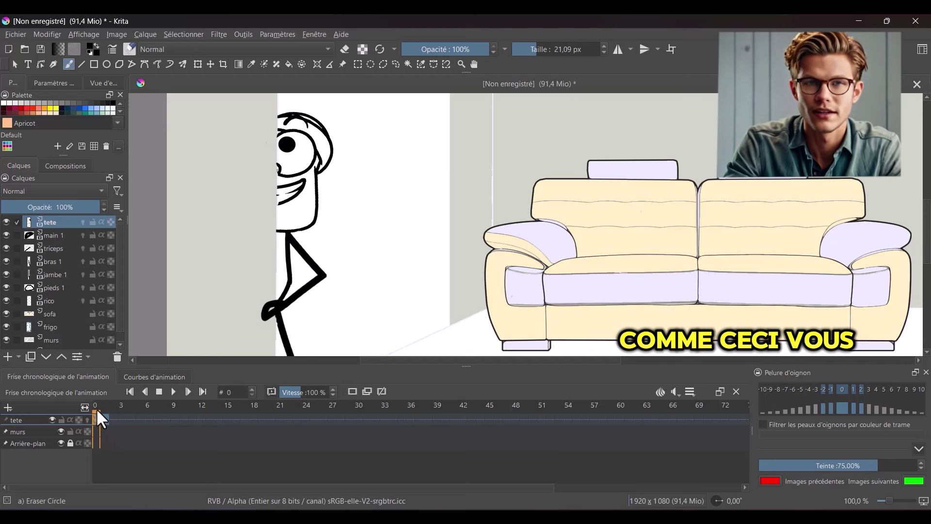
click(103, 408)
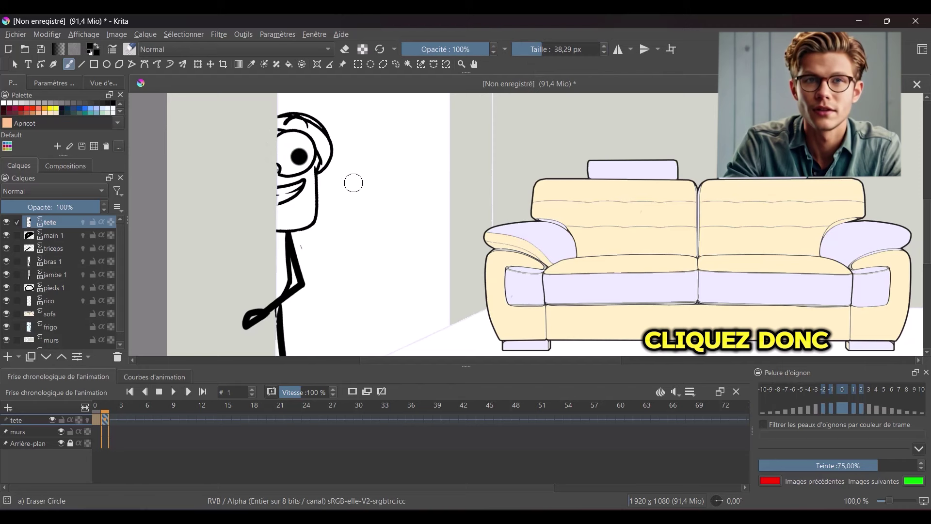
click(97, 408)
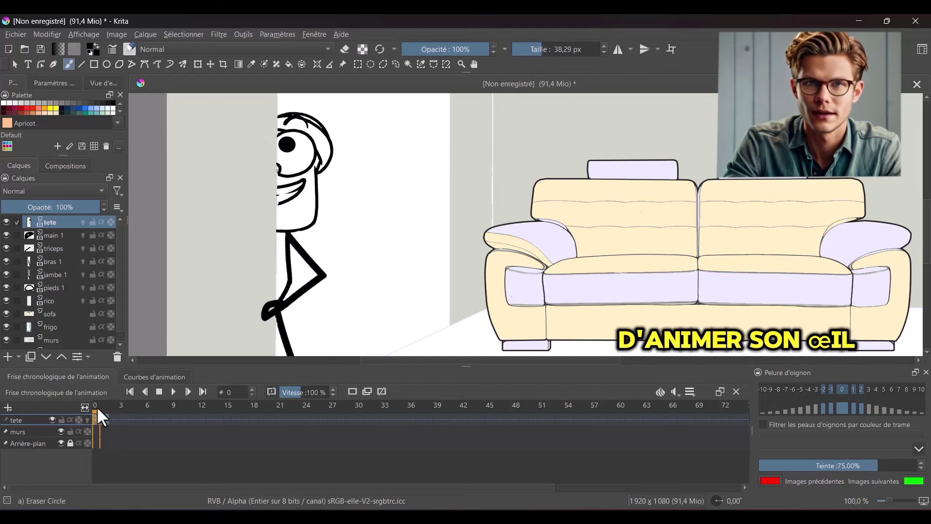
click(103, 410)
click(99, 412)
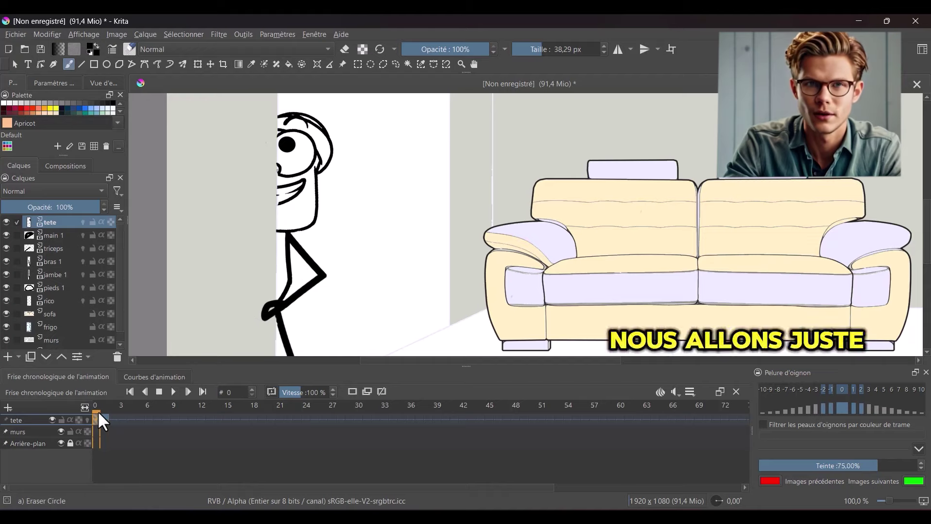
Step: Create duplicated frames at frame 6 for the tete and main 1 layers and select the triceps layer
click(148, 416)
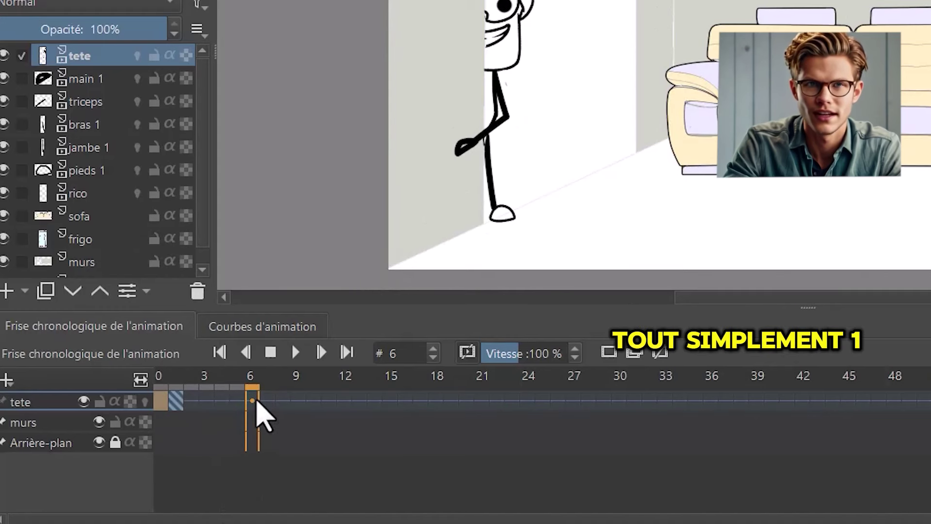
right_click(256, 403)
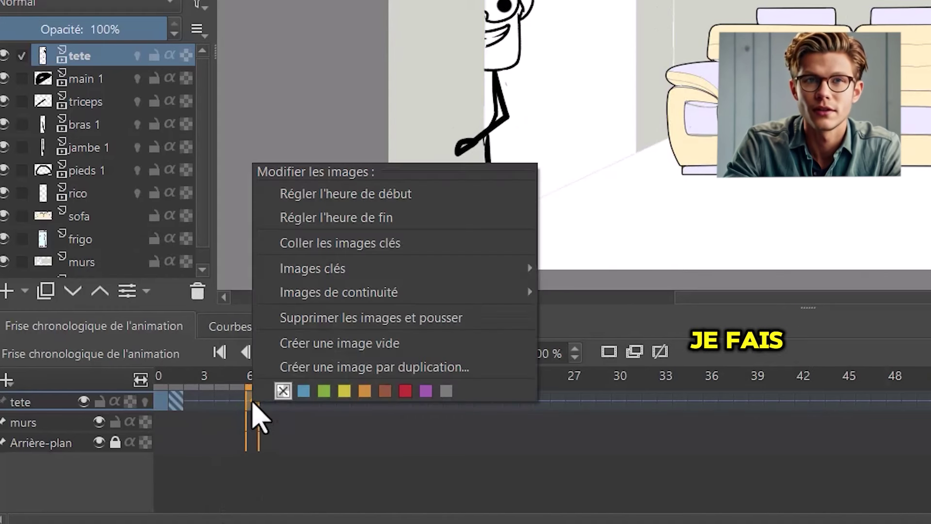
click(317, 378)
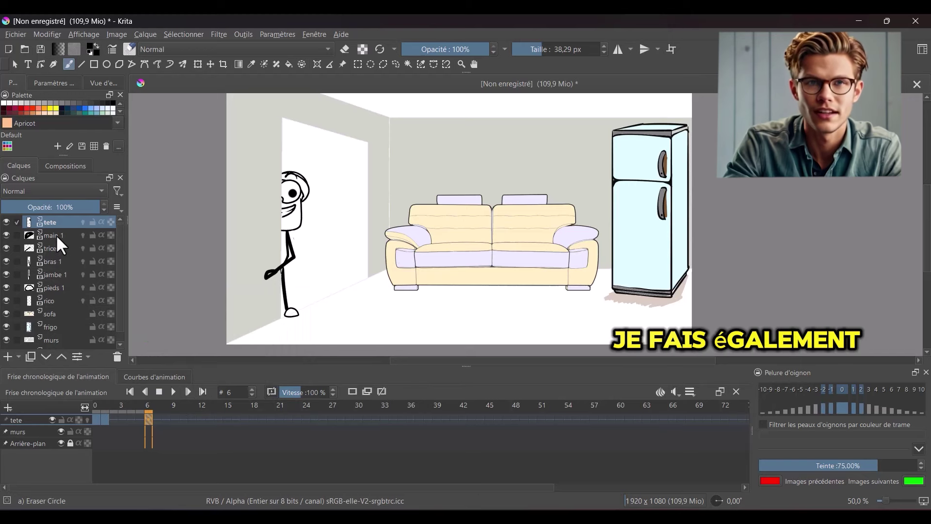
click(57, 235)
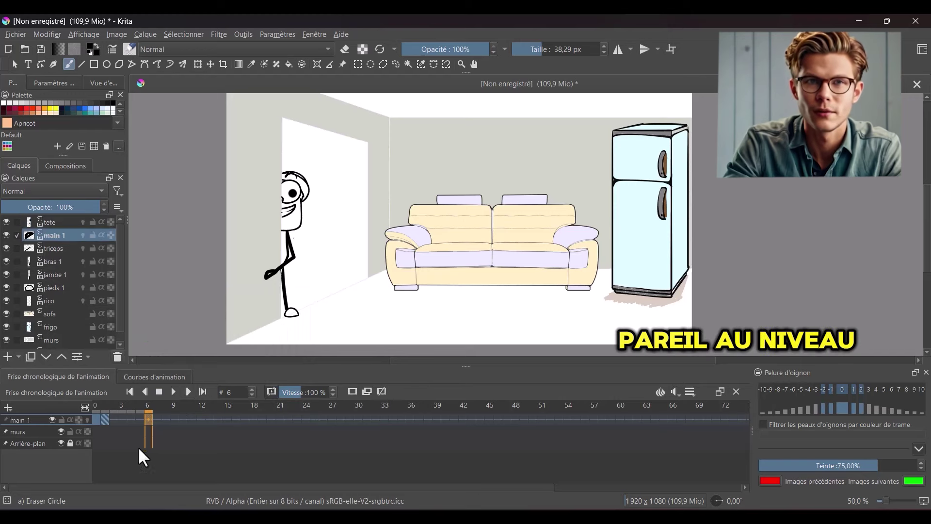
right_click(144, 418)
key(Escape)
click(68, 250)
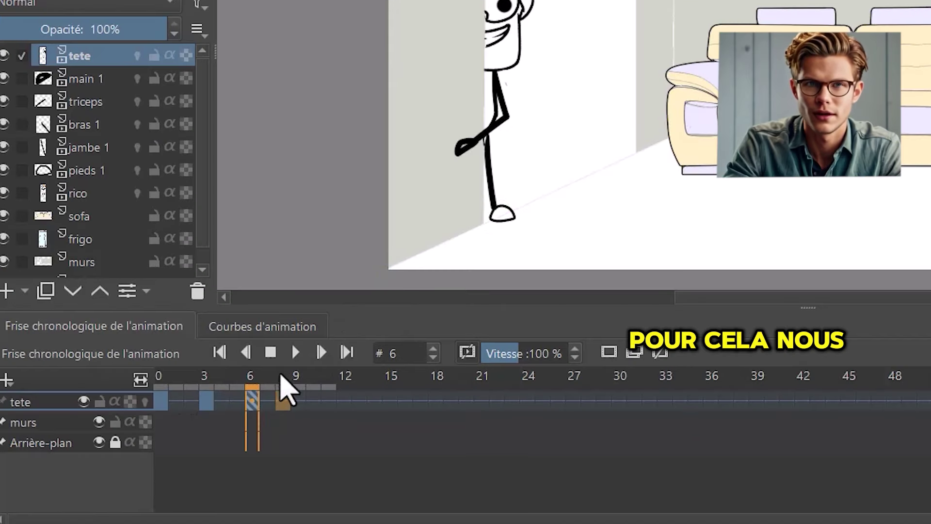
Step: Go to frame 7 and move the pieds 1 foot forward and up inside the doorway
click(168, 411)
drag(286, 383, 330, 383)
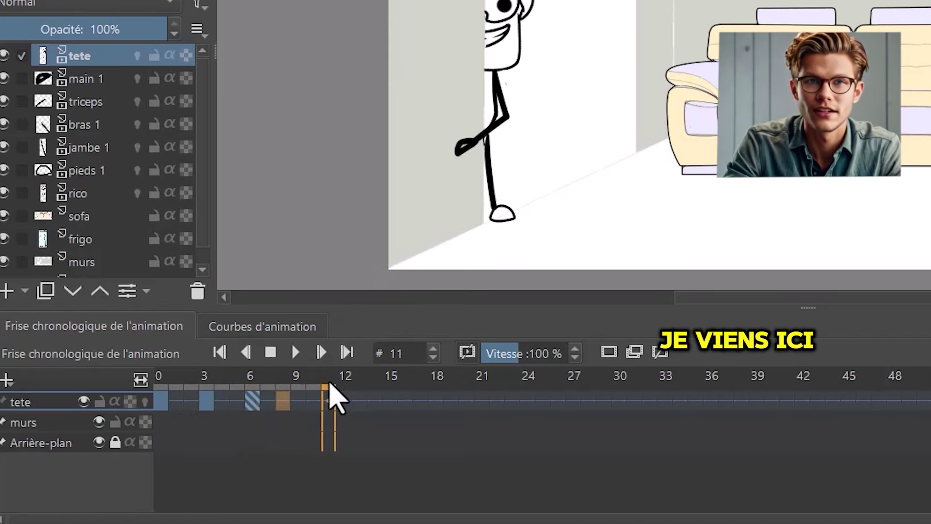
click(268, 399)
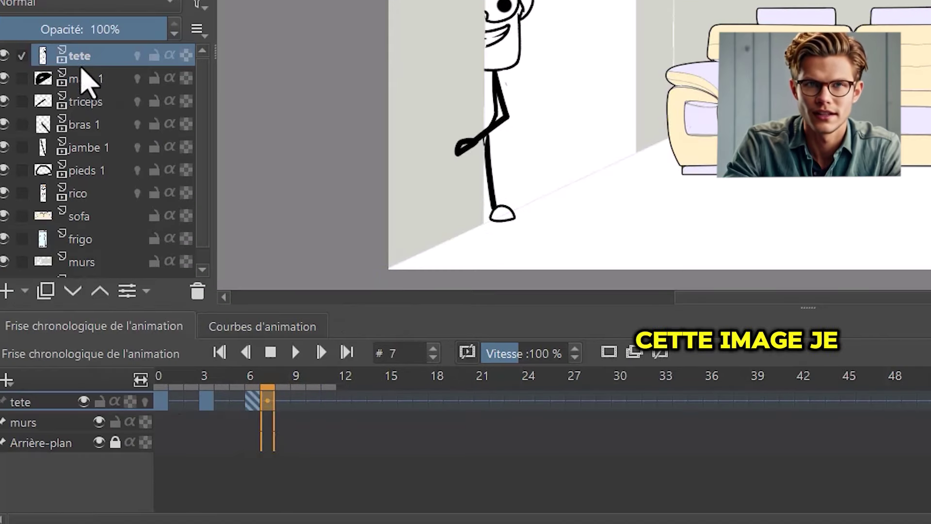
click(115, 171)
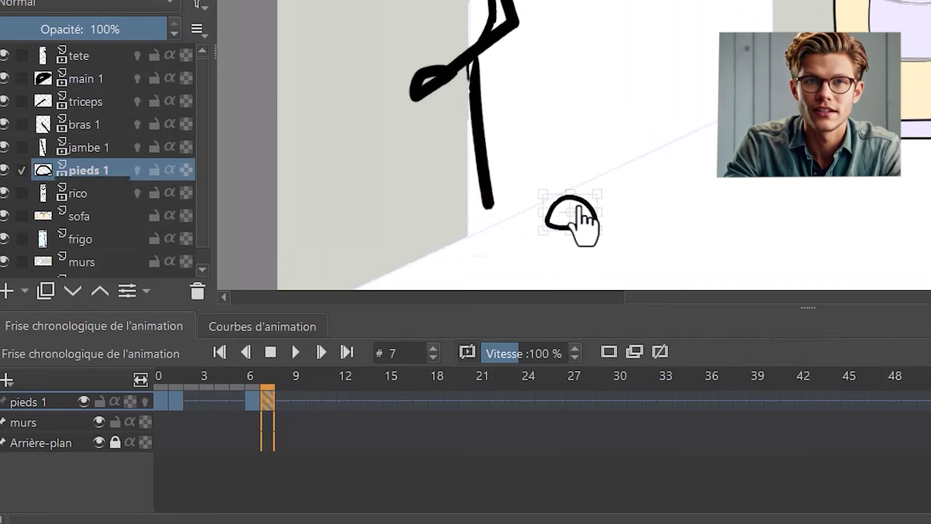
drag(579, 209, 584, 160)
Step: Rotate and stretch the jambe 1 leg at frame 7 so it reaches the forward foot, and compare it with frame 6
click(86, 146)
drag(482, 140, 502, 132)
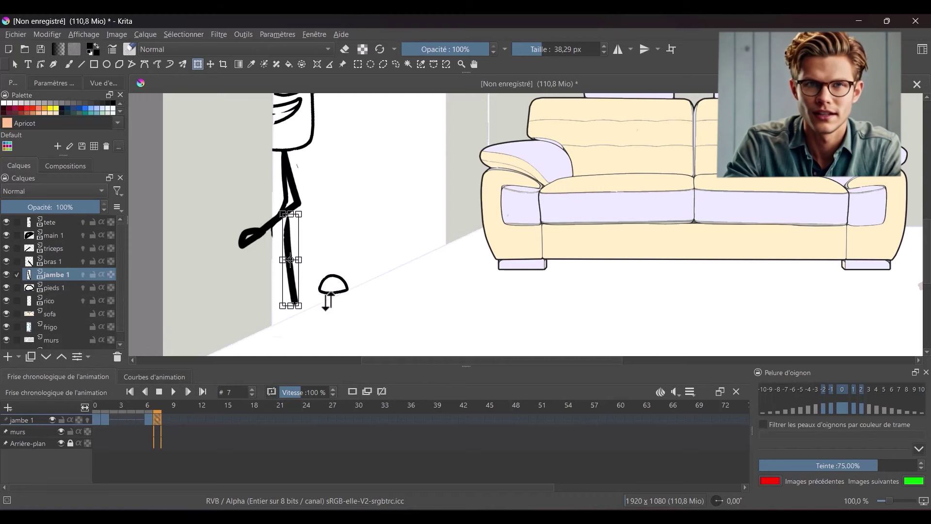
mouse_move(329, 300)
mouse_down()
mouse_move(328, 272)
mouse_move(303, 250)
mouse_up()
key(b)
click(269, 216)
key(ctrl+z)
click(262, 48)
key(Escape)
scroll(292, 217, down, 1)
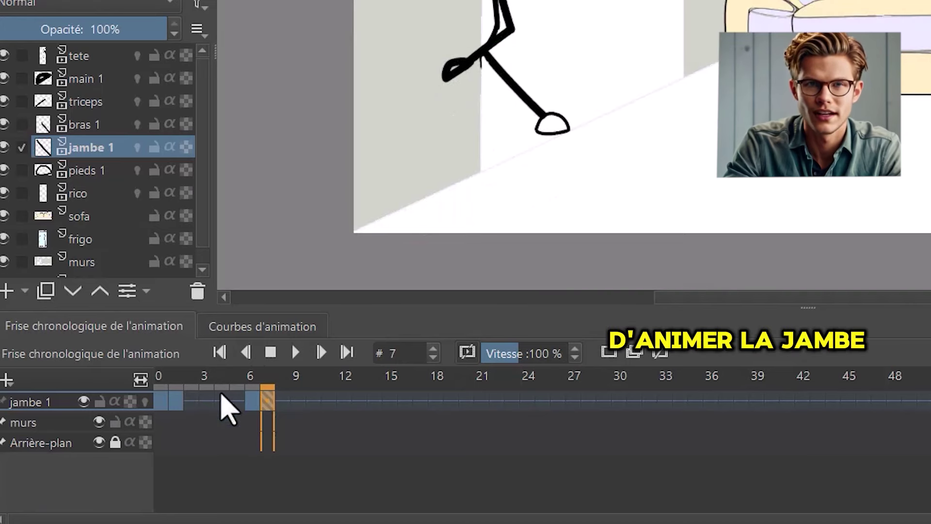
click(254, 401)
click(267, 400)
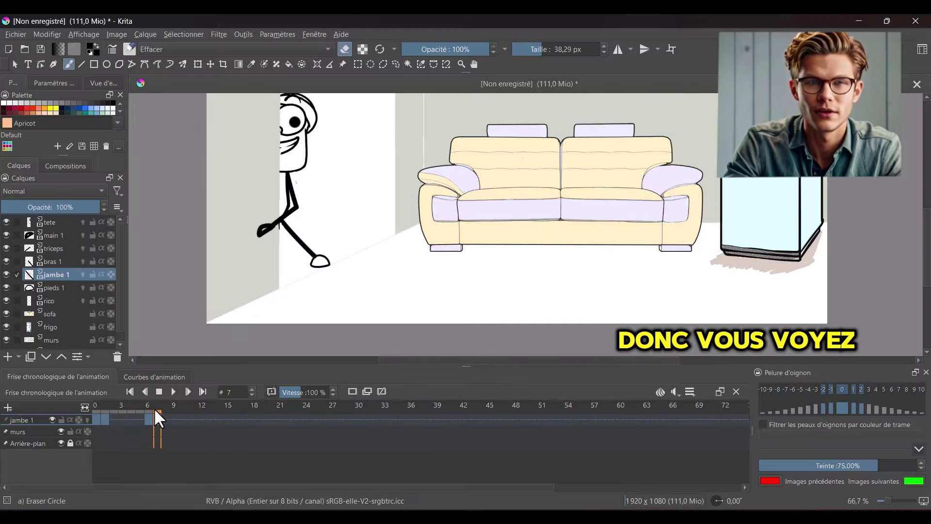
Step: At frame 10, swing the bras 1 and triceps arm parts forward and place the main 1 hand at the end of the raised arm
drag(155, 410, 174, 411)
key(Page_Up)
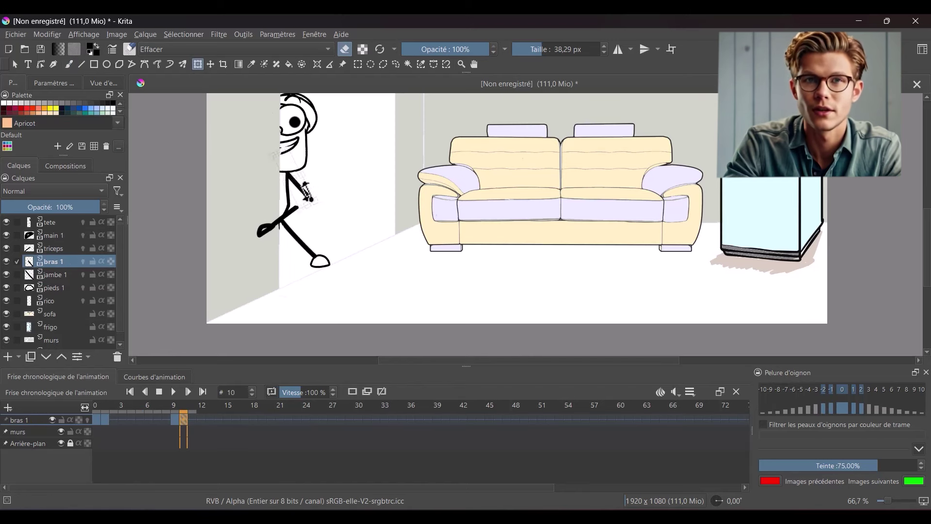
key(Page_Up)
key(Return)
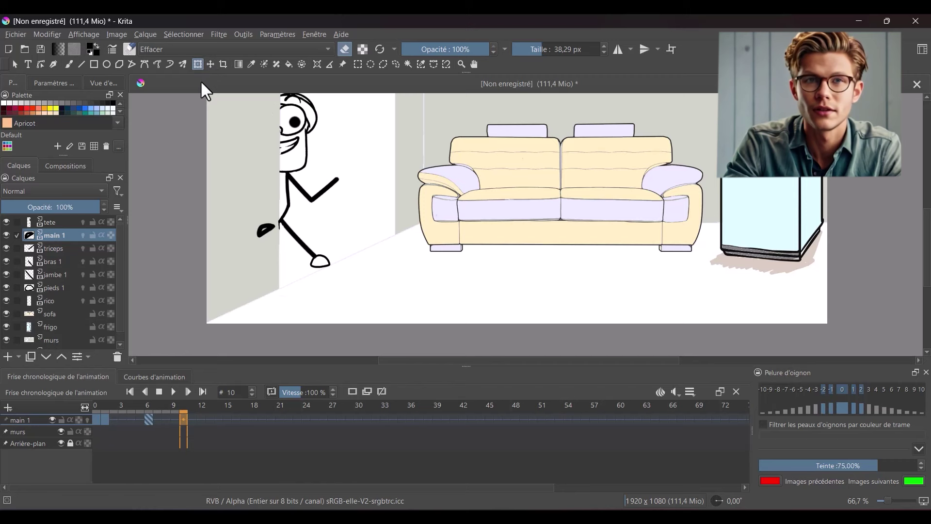
key(period)
key(Page_Up)
mouse_move(174, 406)
mouse_down()
mouse_move(147, 405)
mouse_move(183, 400)
mouse_up()
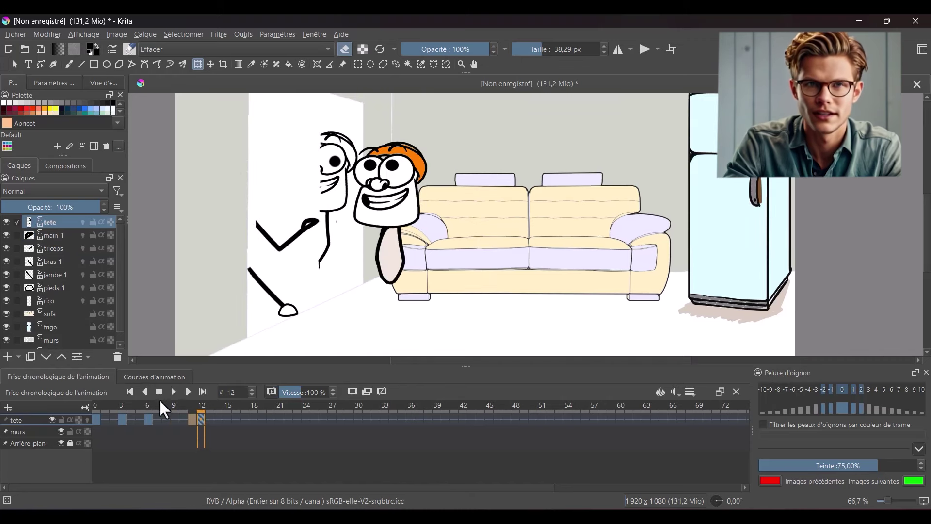
Step: At frame 12, move the full head and body on the rico layer into the doorway over the old head
click(48, 288)
click(52, 274)
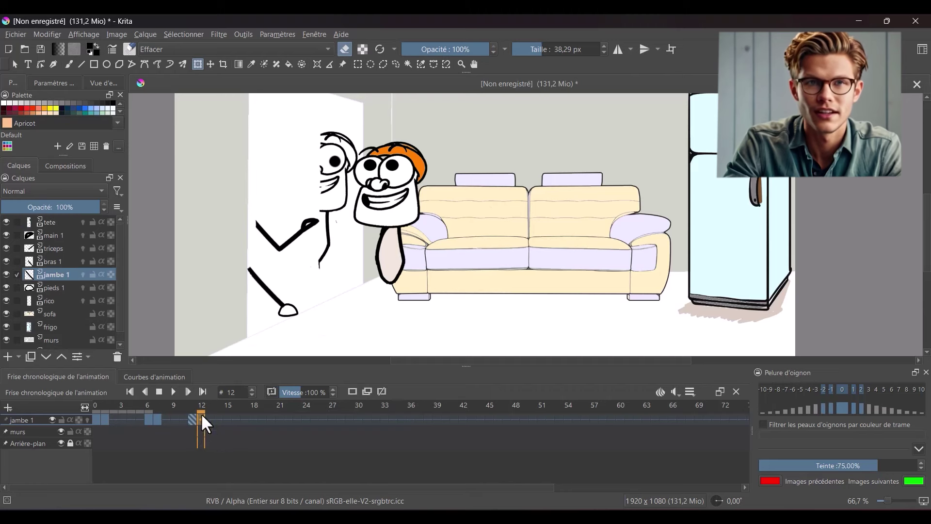
click(59, 304)
click(193, 405)
click(202, 405)
drag(380, 213, 311, 201)
Step: Erase the old profile head from the tete layer at frame 12, using a 28.07 px eraser
click(59, 221)
key(b)
drag(342, 139, 309, 163)
click(575, 49)
drag(318, 206, 315, 194)
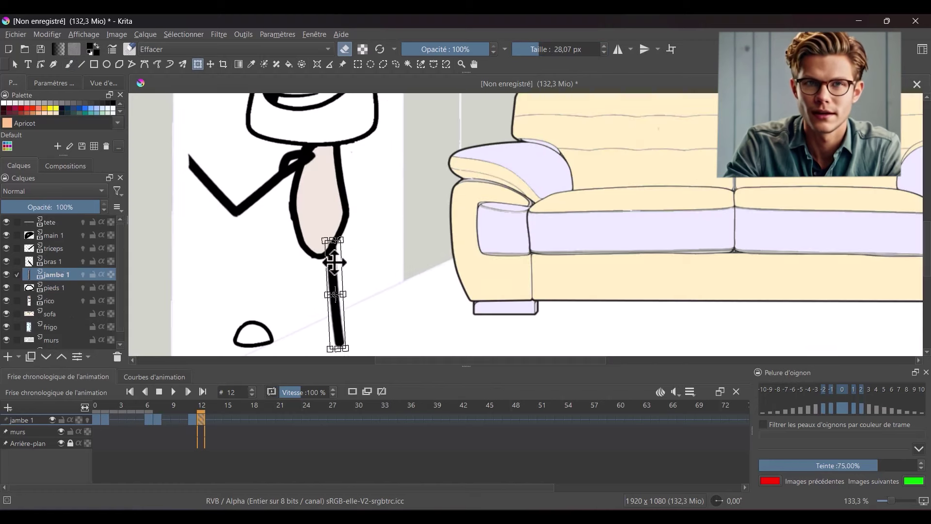
Step: At frame 12, place the pieds 1 foot under the leg and move the bras 1 arm to the sofa-side shoulder
click(54, 289)
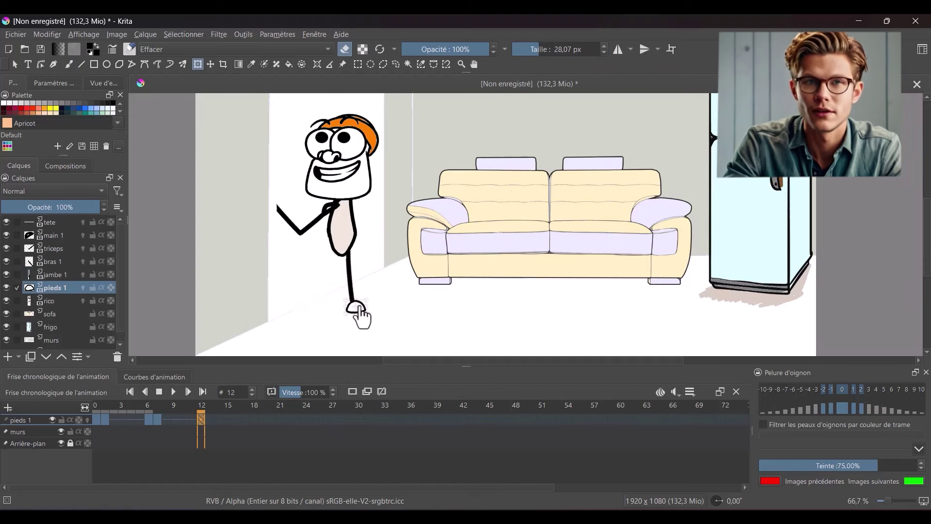
click(74, 275)
click(73, 262)
drag(285, 223, 392, 257)
Step: Move the triceps and main 1 hand onto the bent arm at frame 12 and compare the pose with frame 10
click(73, 249)
click(54, 236)
scroll(349, 208, up, 1)
drag(325, 208, 387, 291)
scroll(398, 300, down, 1)
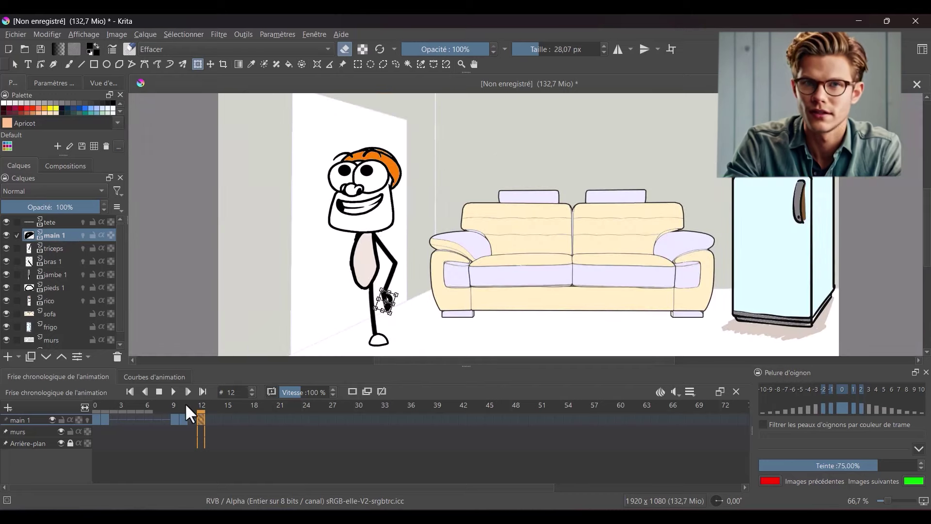
click(185, 404)
click(201, 403)
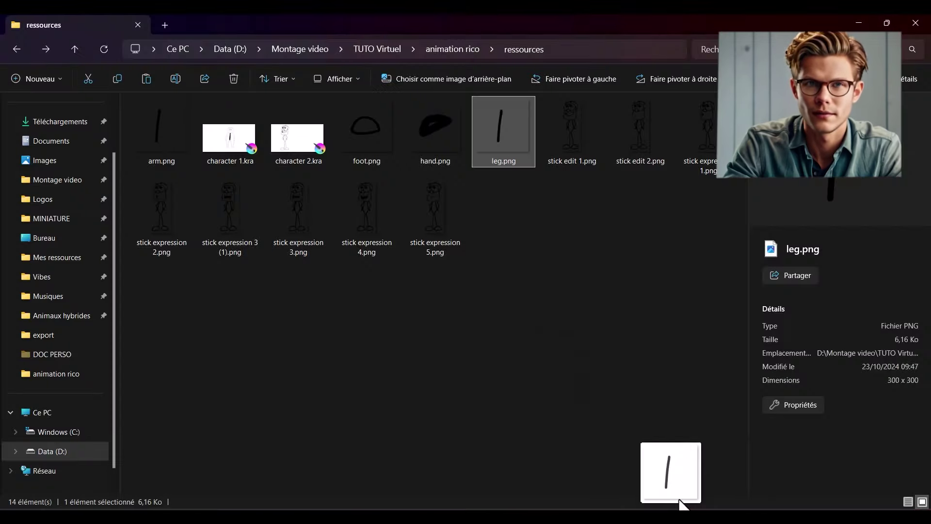
Step: Import the limb images from the ressources folder as new layers for the second arm and leg, naming the foot layer pieds 2
drag(670, 475, 289, 125)
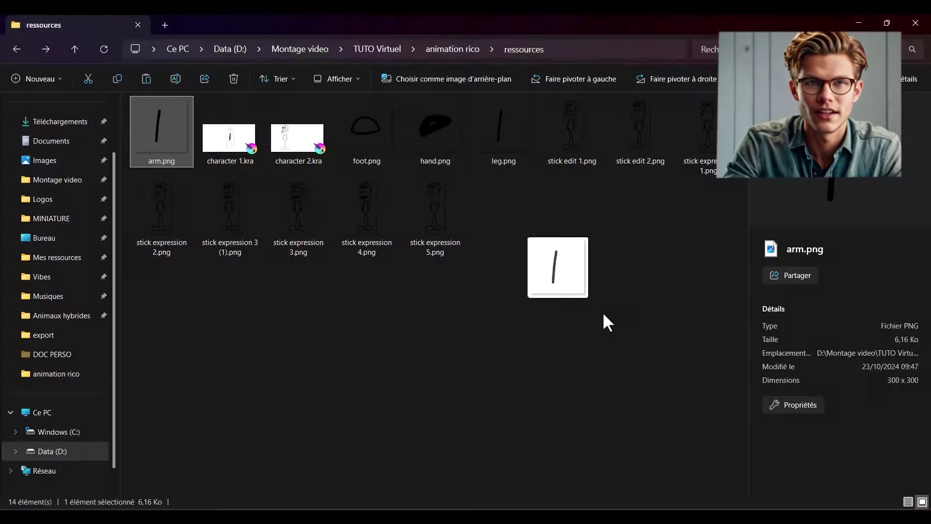
double_click(59, 248)
text(pieds 2)
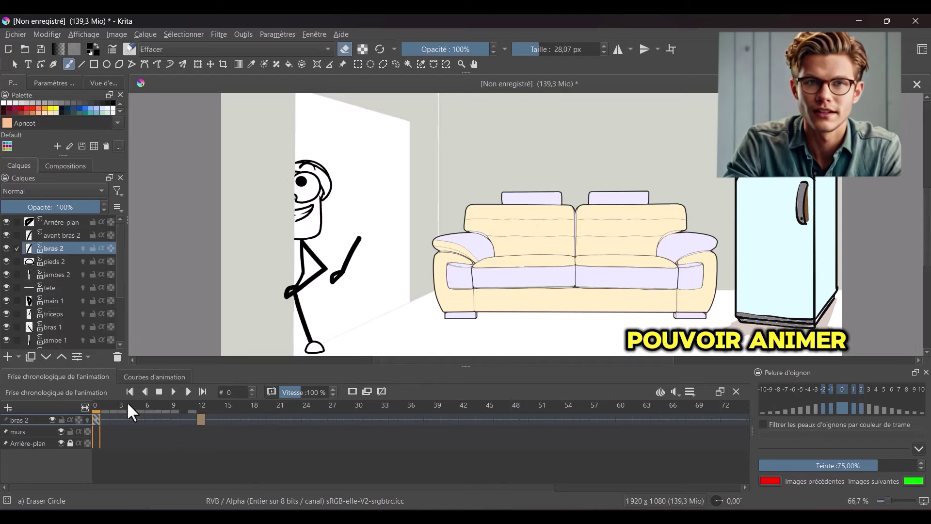
Step: Keyframe the second arm waving after frame 12 and pose the character stepping forward with raised hands at frame 25
click(63, 245)
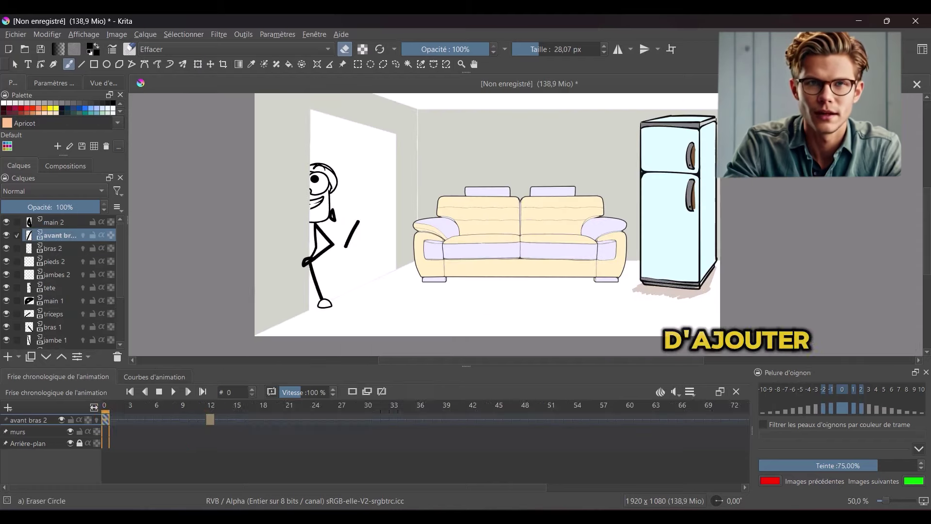
click(189, 416)
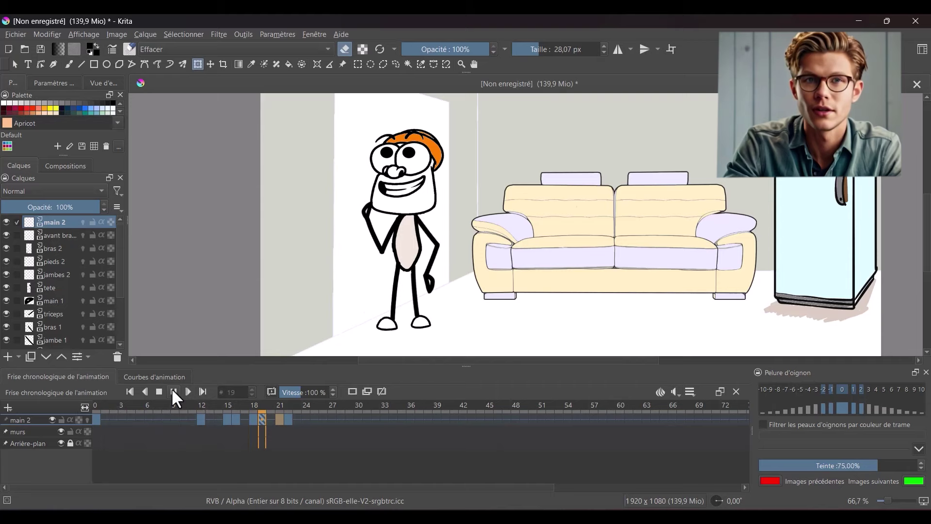
click(15, 282)
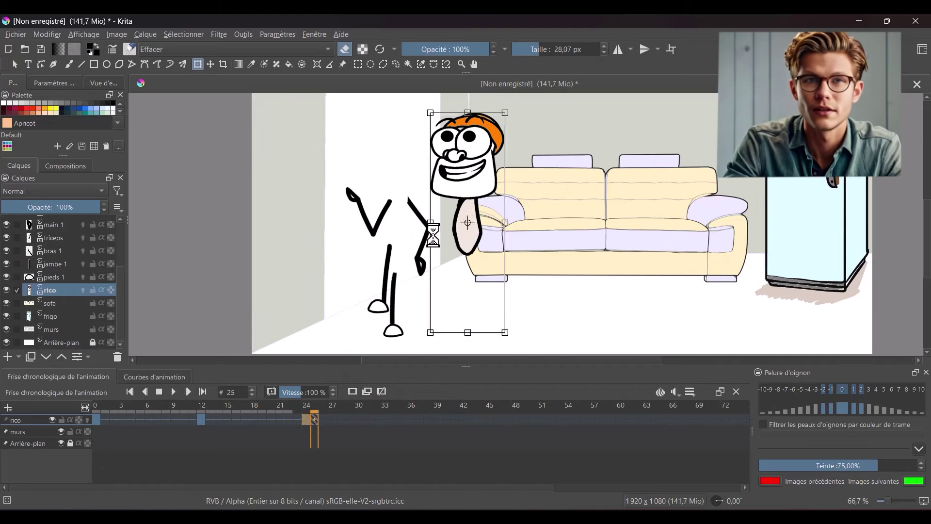
click(317, 405)
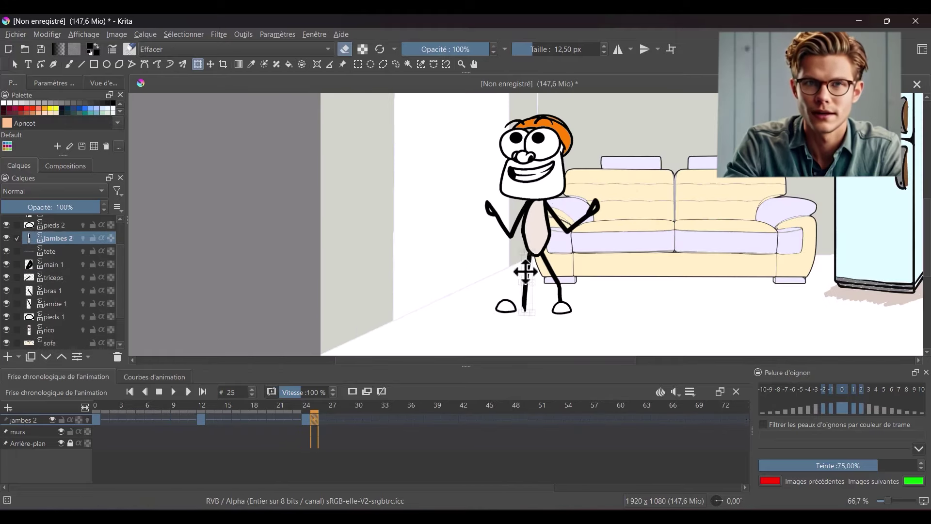
Step: Play back the animation to preview the character's entrance, wave and step into the room
click(174, 390)
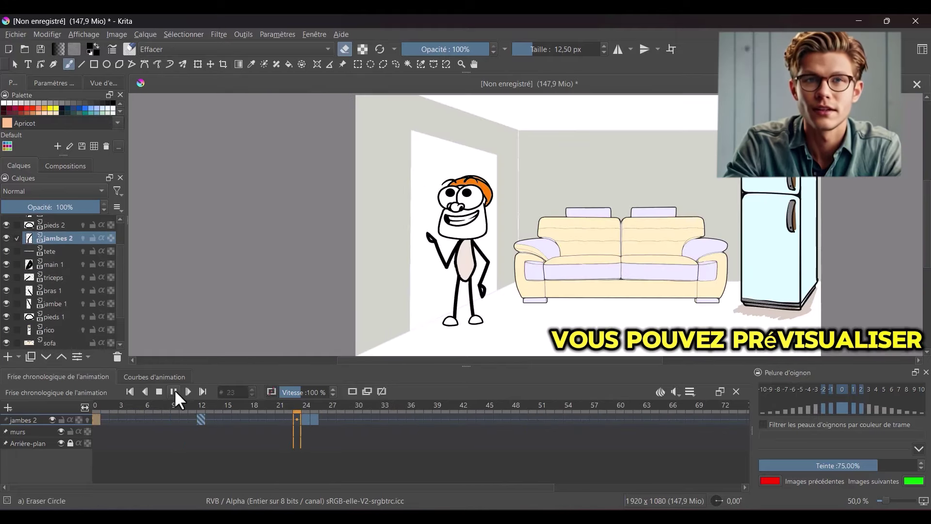
click(174, 391)
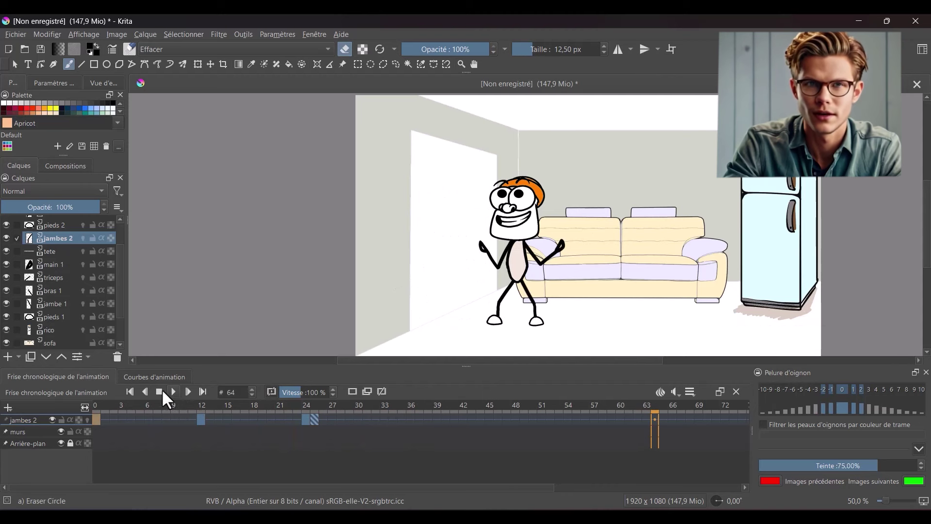
click(158, 391)
click(173, 391)
click(170, 390)
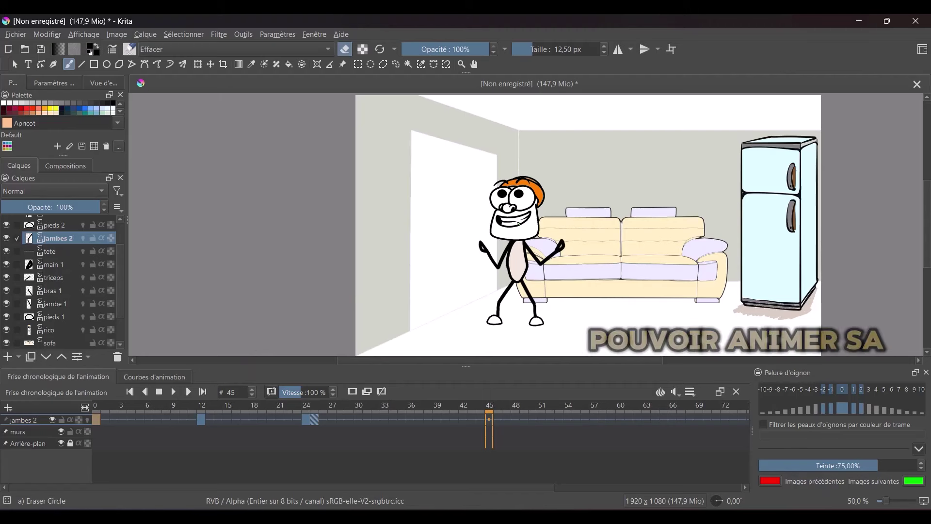
Step: Create a frame at frame 27 for rico and paint over the smiling mouth in white
click(325, 410)
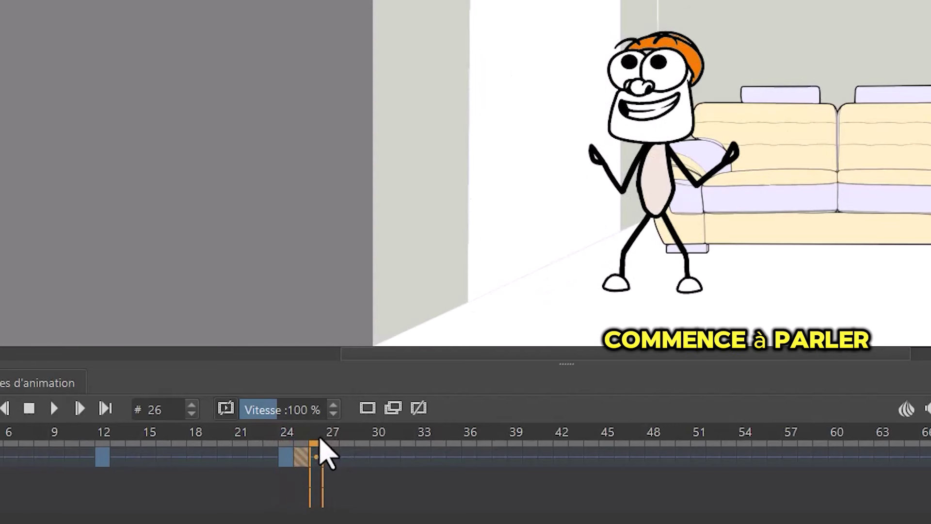
click(326, 456)
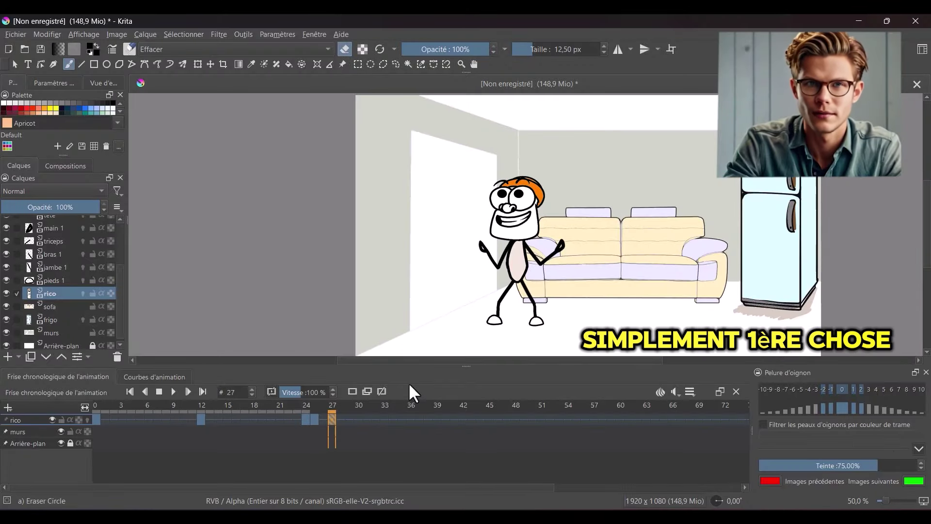
key(e)
scroll(531, 249, up, 3)
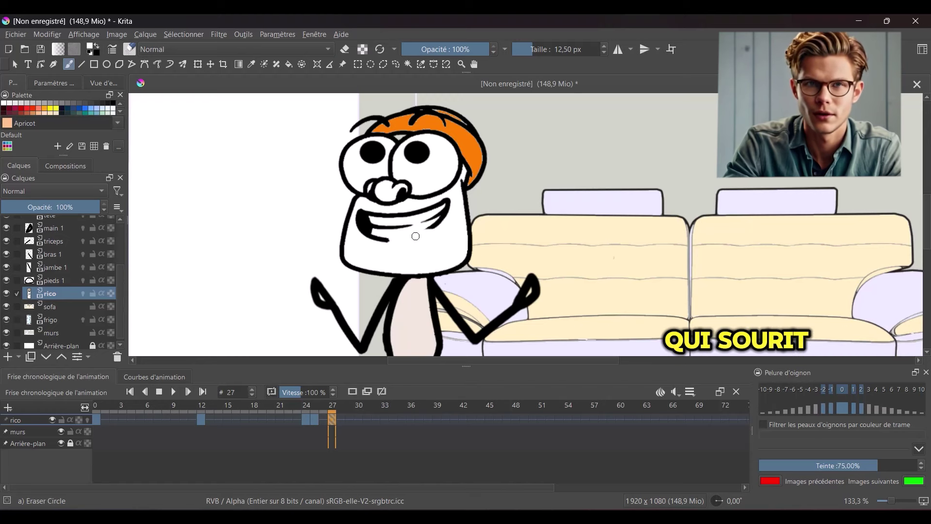
scroll(398, 315, down, 3)
key(e)
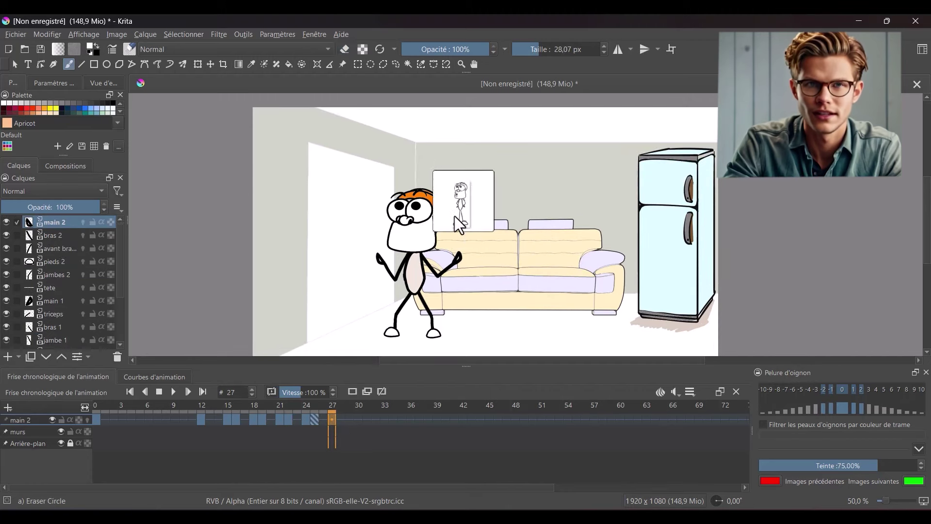
Step: Insert the facial expression image into the scene as a new layer at frame 27
drag(455, 216, 445, 238)
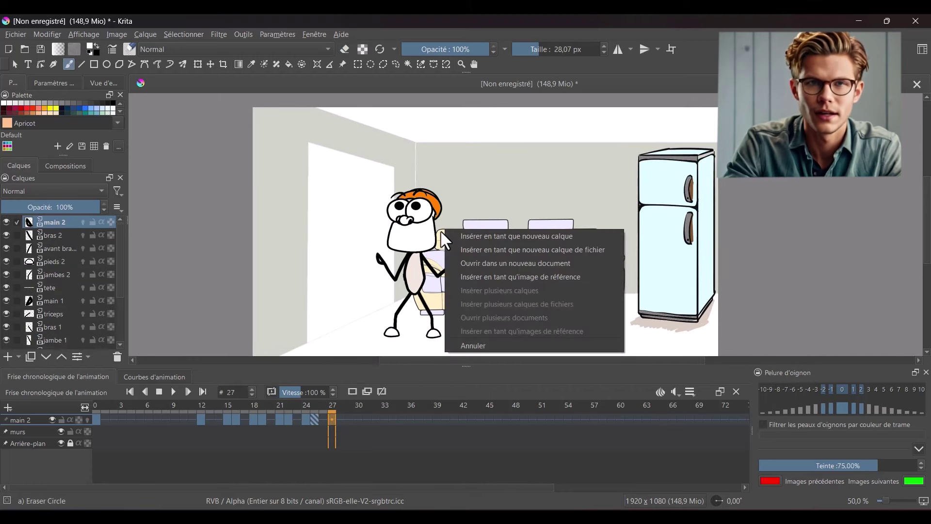
click(491, 237)
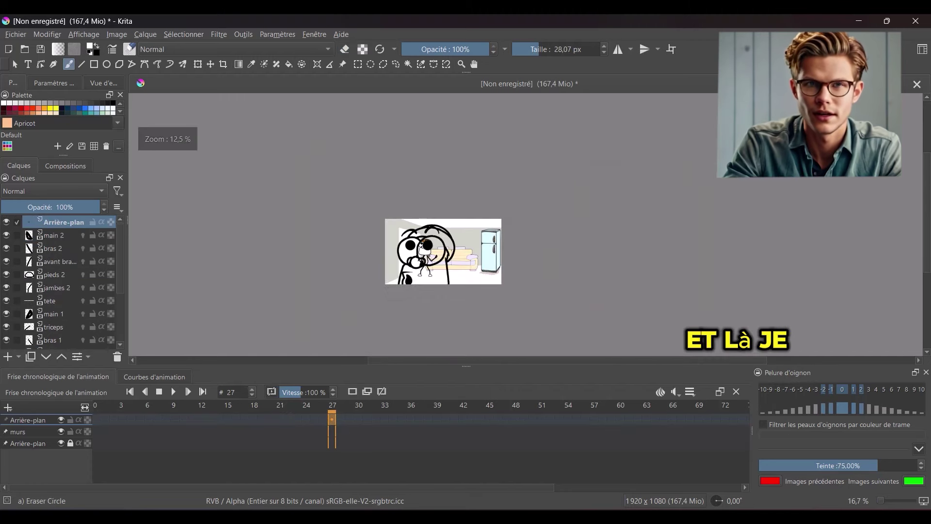
key(ctrl+plus)
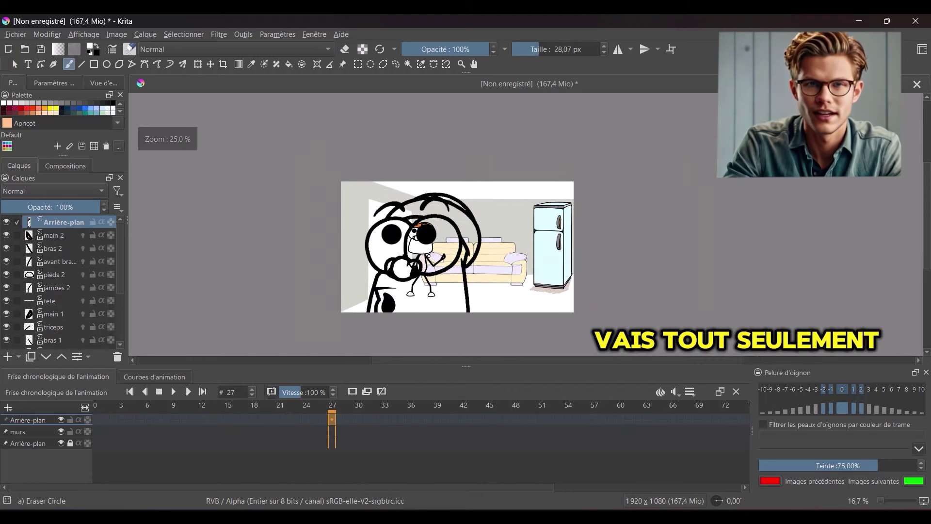
Step: Resize the inserted expression figure and erase everything except its small round mouth
key(ctrl+t)
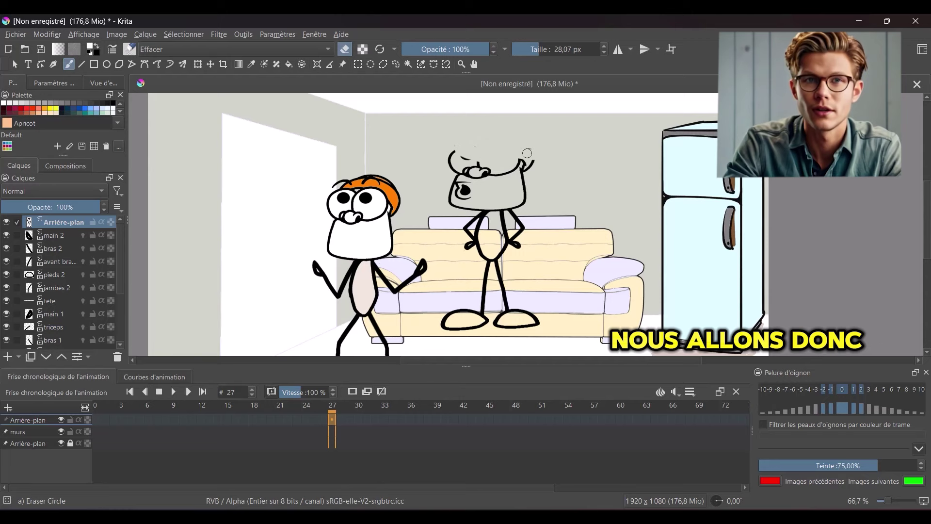
drag(504, 160, 516, 169)
drag(500, 223, 478, 286)
scroll(476, 188, up, 3)
drag(476, 188, 449, 188)
mouse_move(521, 131)
mouse_down()
mouse_move(410, 150)
mouse_move(409, 204)
mouse_up()
Step: Move the isolated round mouth onto the blank lower part of the character's face at frame 27
scroll(432, 149, down, 1)
scroll(416, 176, up, 2)
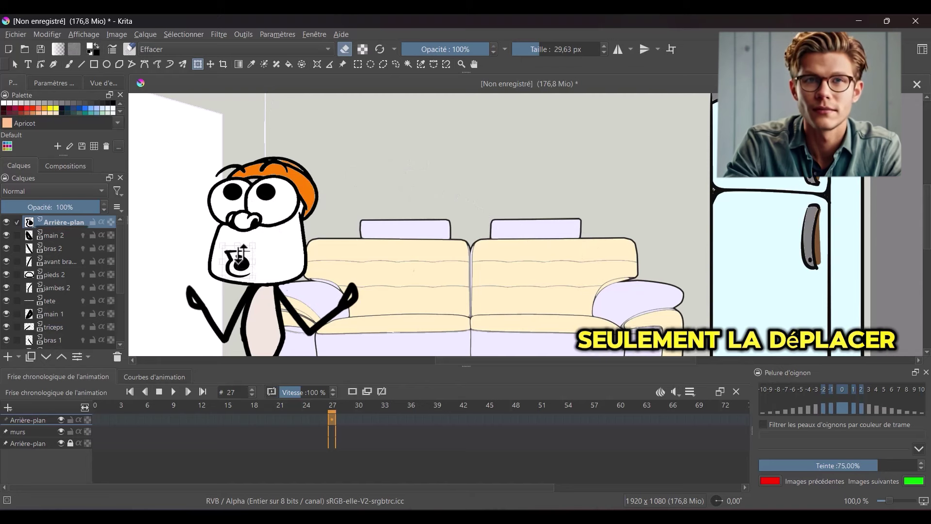
drag(241, 253, 249, 247)
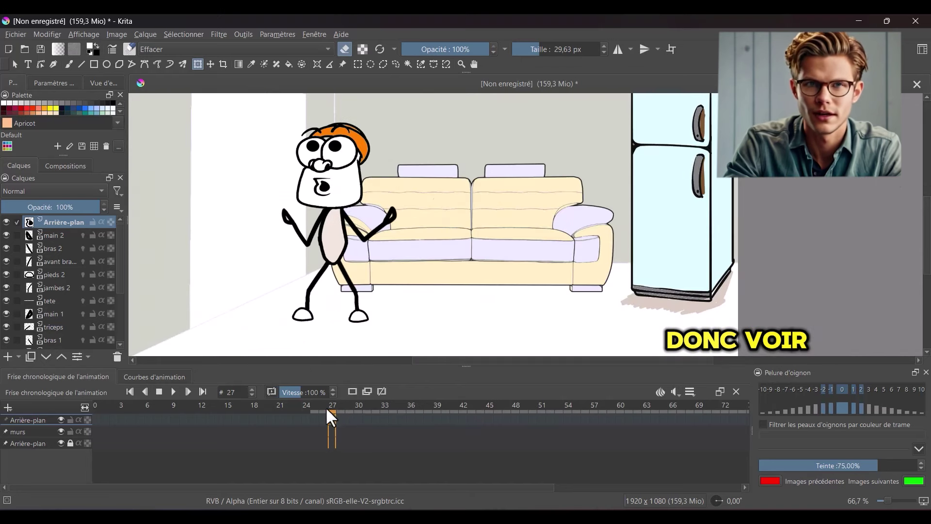
Step: Compare frames 26 and 27, and create a duplicated frame for the round mouth layer at frame 27
click(325, 403)
click(332, 405)
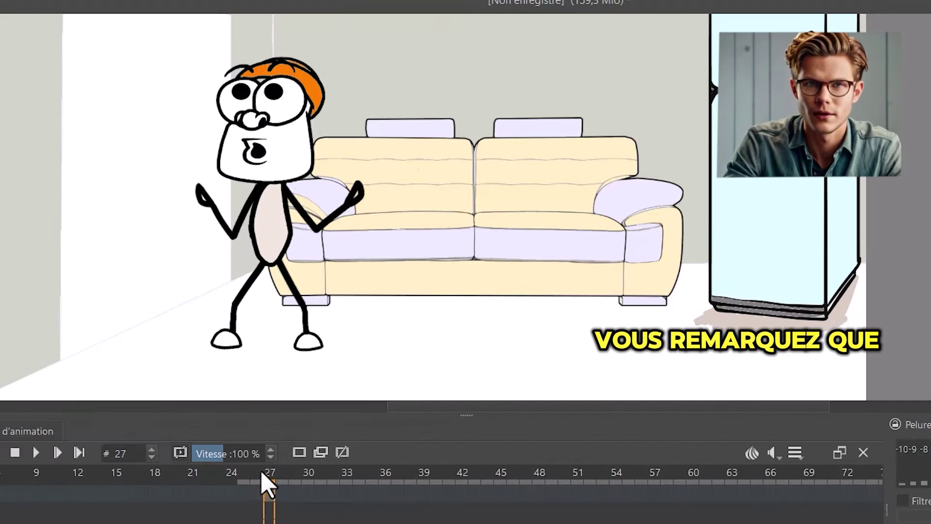
click(324, 407)
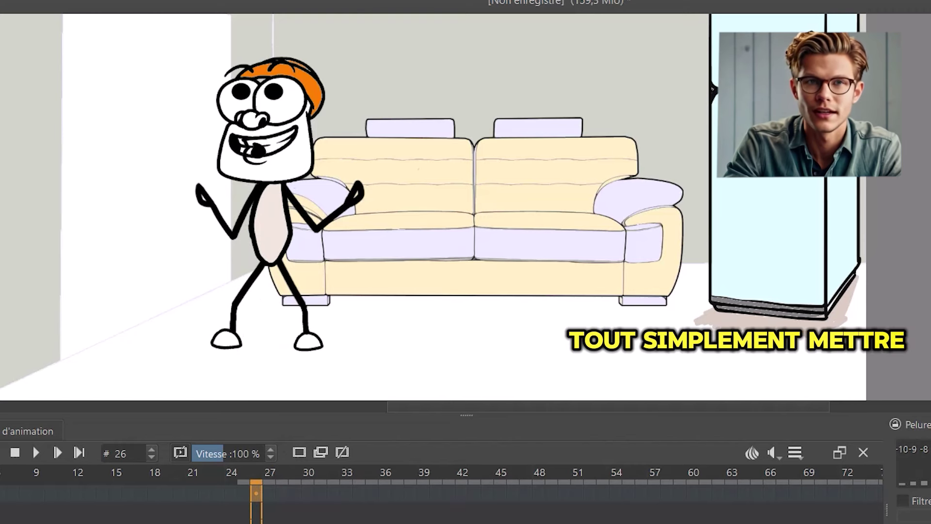
click(272, 480)
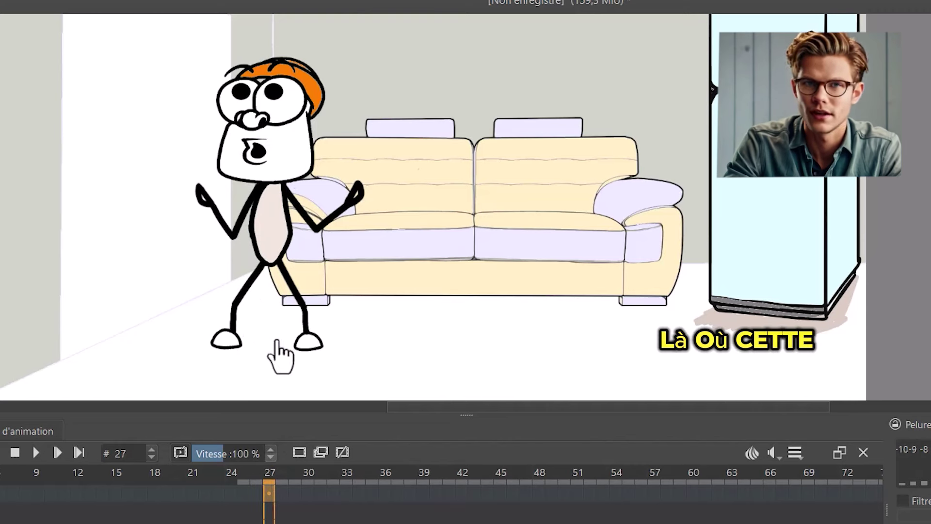
right_click(270, 491)
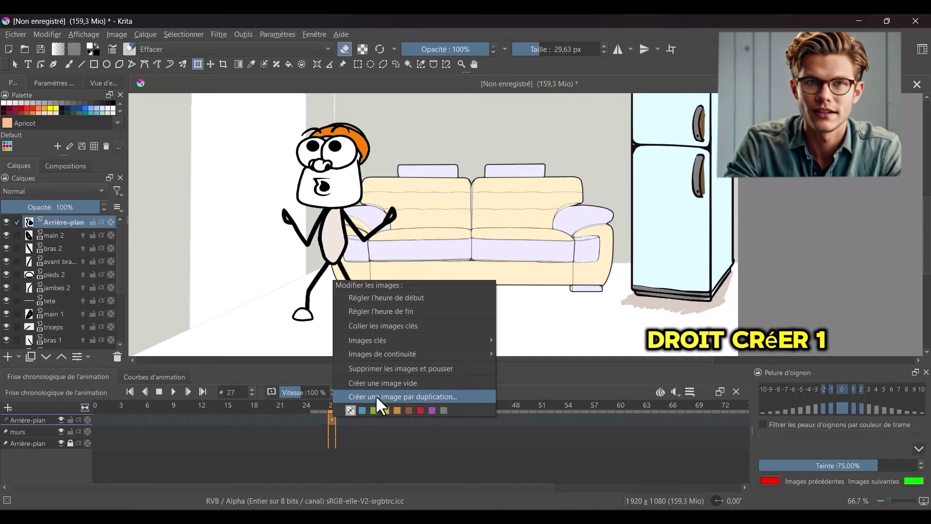
click(380, 395)
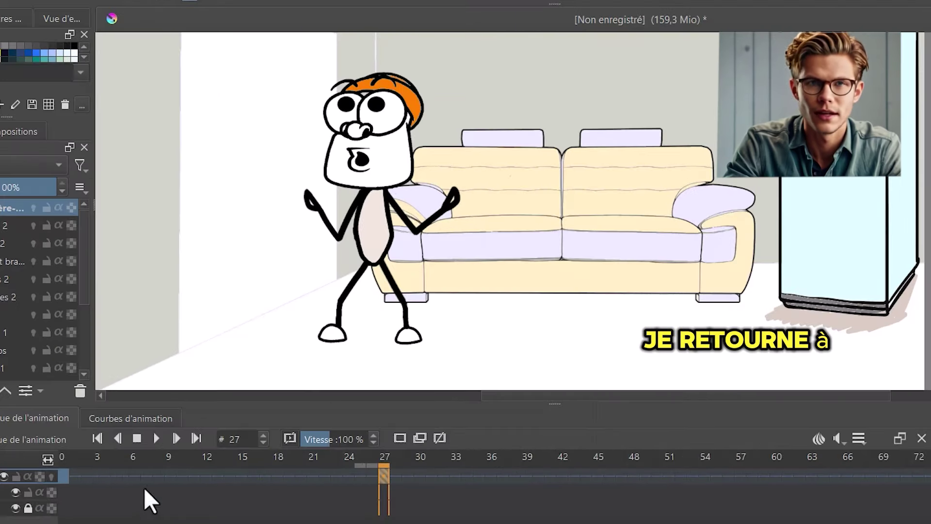
Step: Erase the round mouth at frame 0 and scrub to frame 27 to check the change of mouth
click(62, 467)
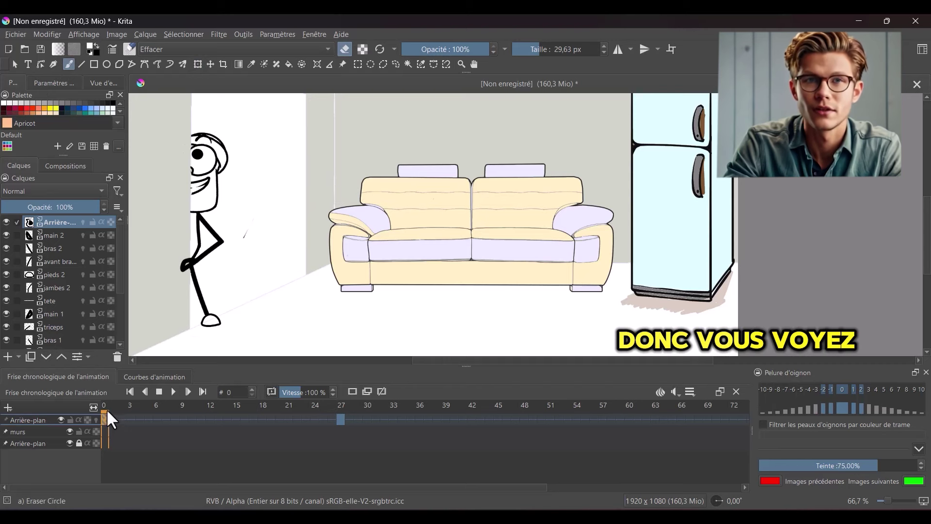
drag(106, 408, 330, 415)
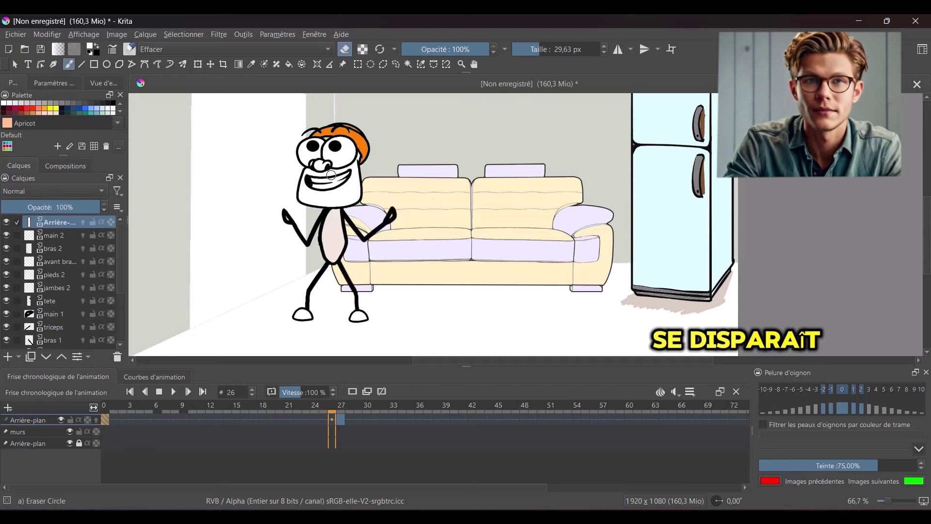
click(342, 412)
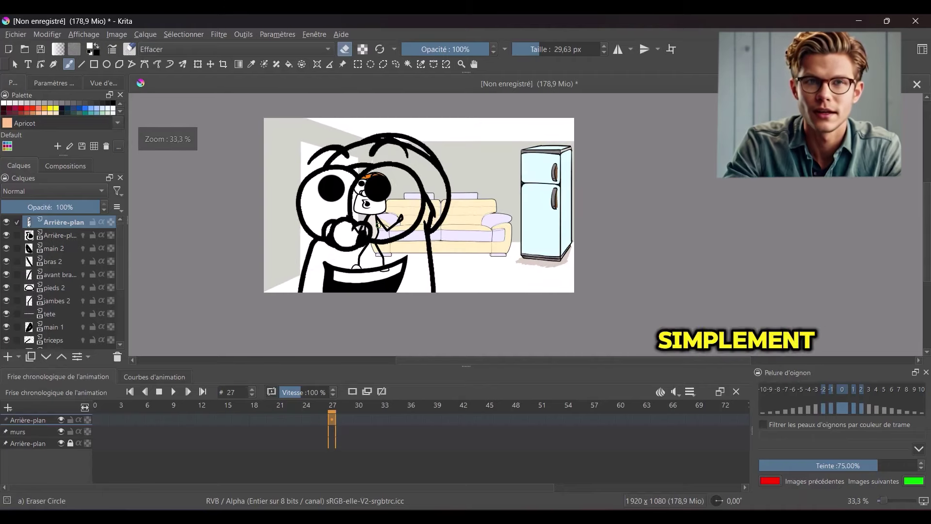
Step: Import two more expression images as layers bouche 2 and bouche 3, keeping only their mouths beside the character
scroll(378, 225, down, 1)
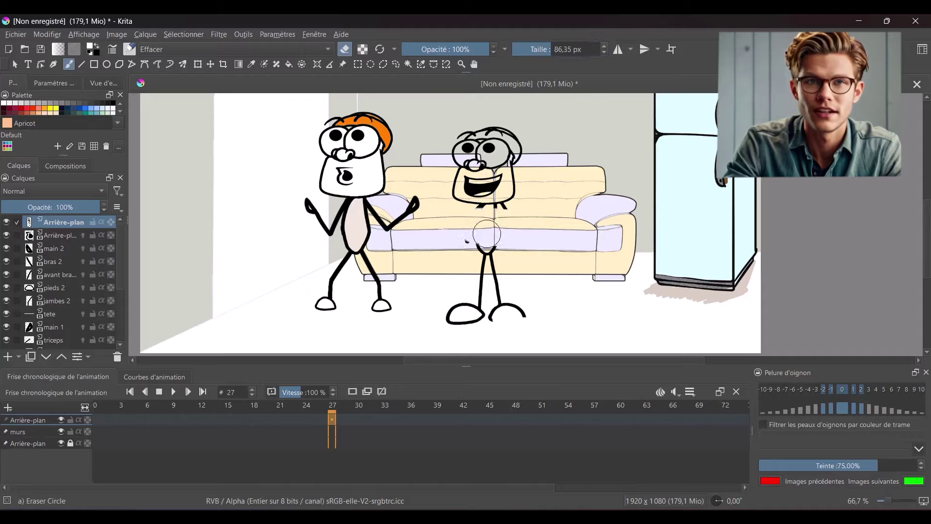
scroll(486, 233, up, 3)
scroll(487, 234, down, 5)
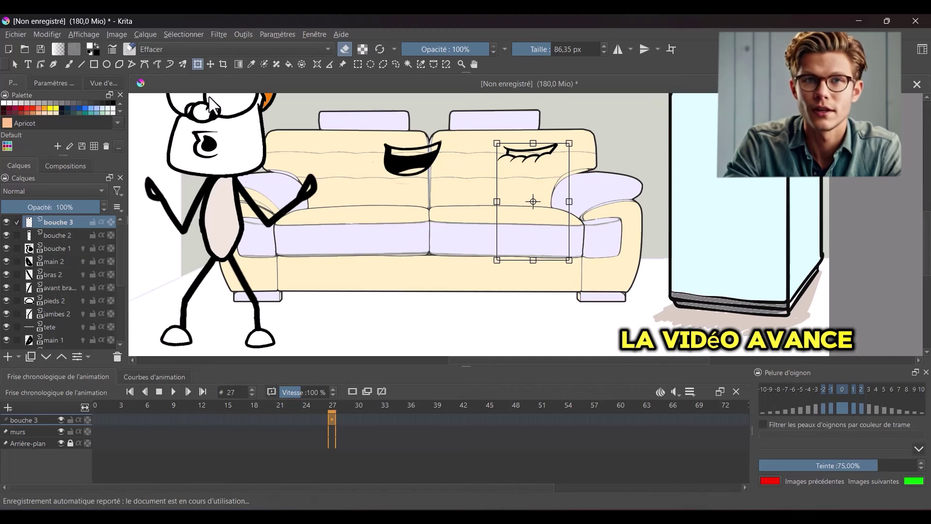
Step: Review the change of mouth between frames 26 and 27, and advance to frame 30
click(313, 419)
click(320, 404)
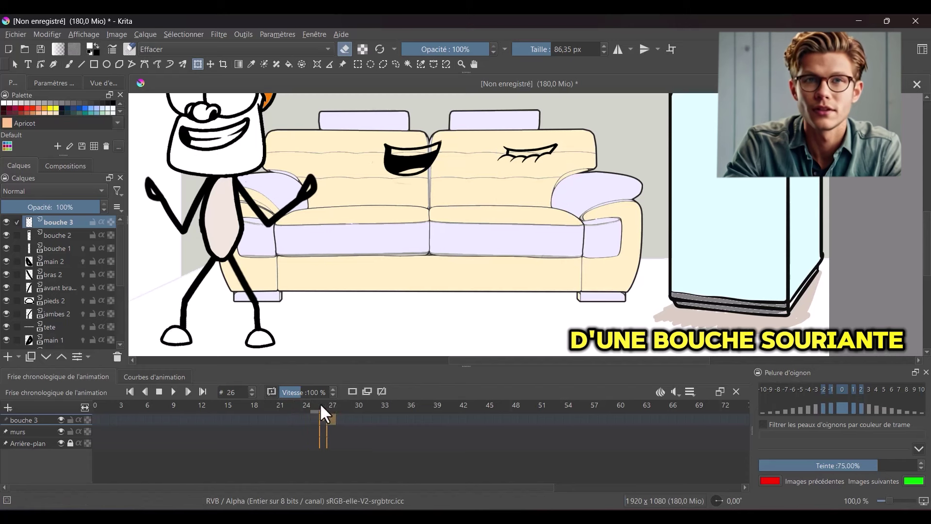
click(334, 404)
click(341, 406)
click(359, 405)
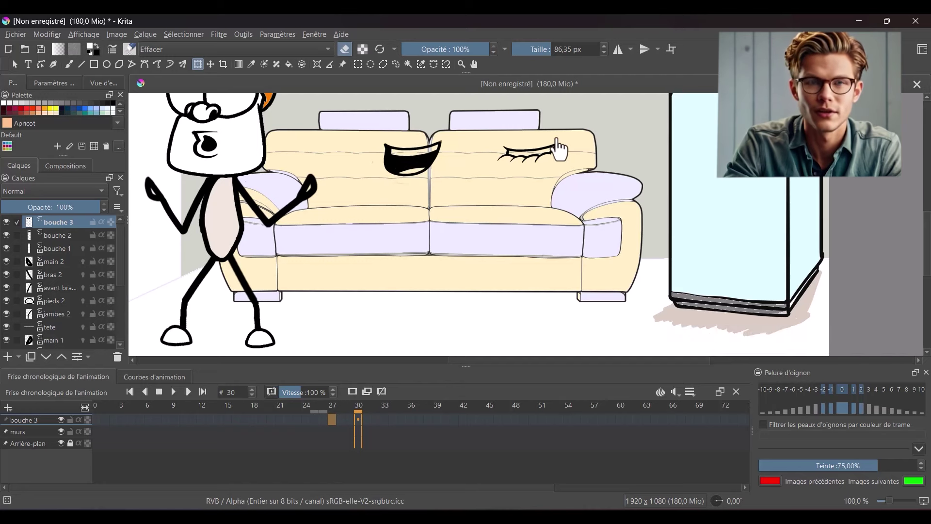
Step: Create a duplicated frame at frame 30 on the bouche 1 layer
click(351, 406)
right_click(360, 417)
click(366, 408)
click(58, 248)
right_click(358, 418)
click(367, 408)
click(365, 405)
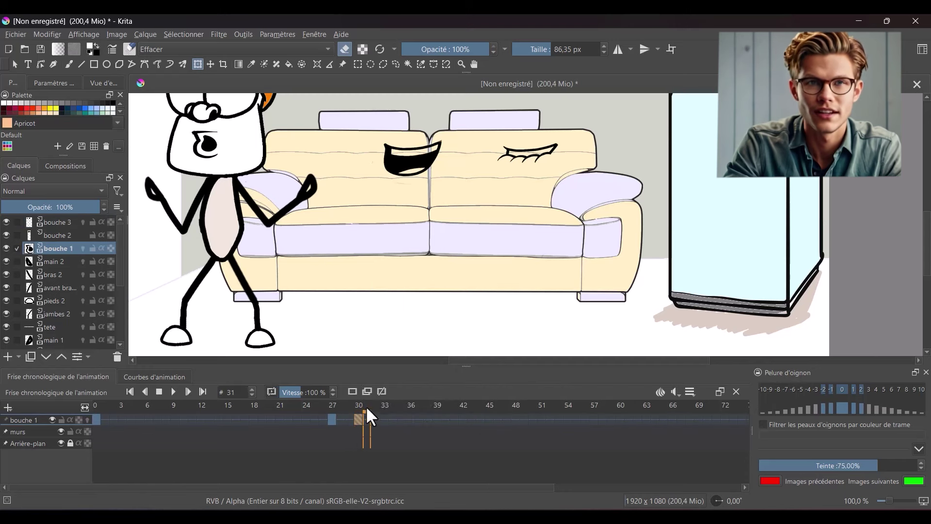
Step: Place the bouche 2 mouth on the character's face from frame 30, and erase bouche 1 at that frame
click(58, 236)
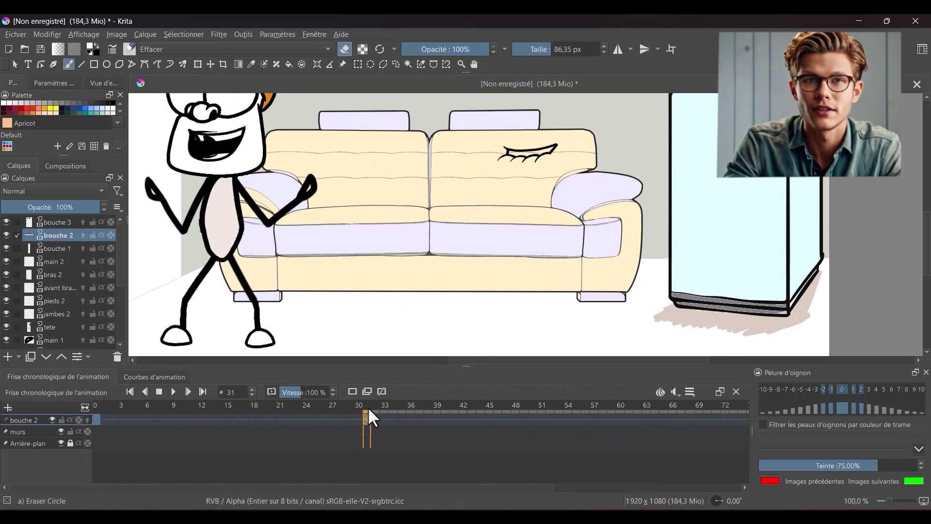
key(Page_Down)
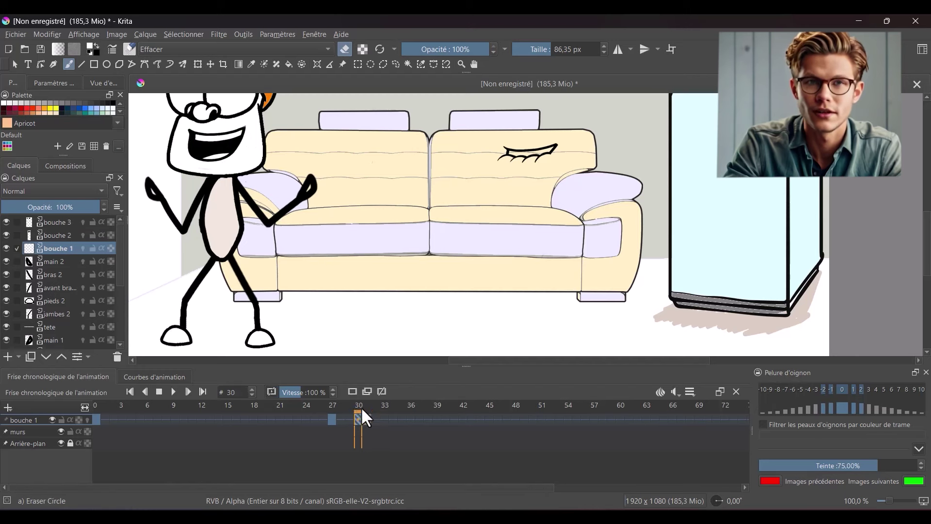
Step: Keyframe the bouche 3 layer at frame 34 and move its mouth onto the character's face
click(392, 406)
click(59, 222)
key(ctrl+t)
drag(526, 160, 211, 148)
key(Return)
click(69, 64)
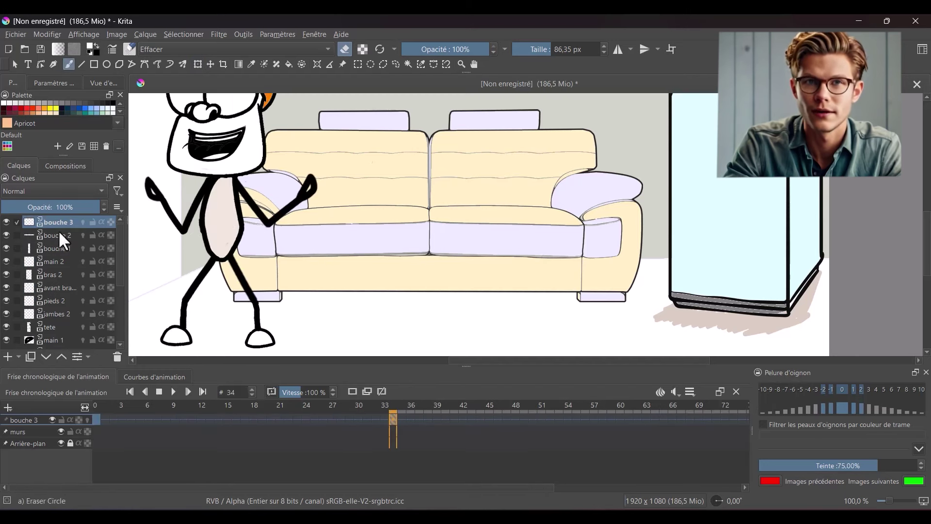
click(63, 240)
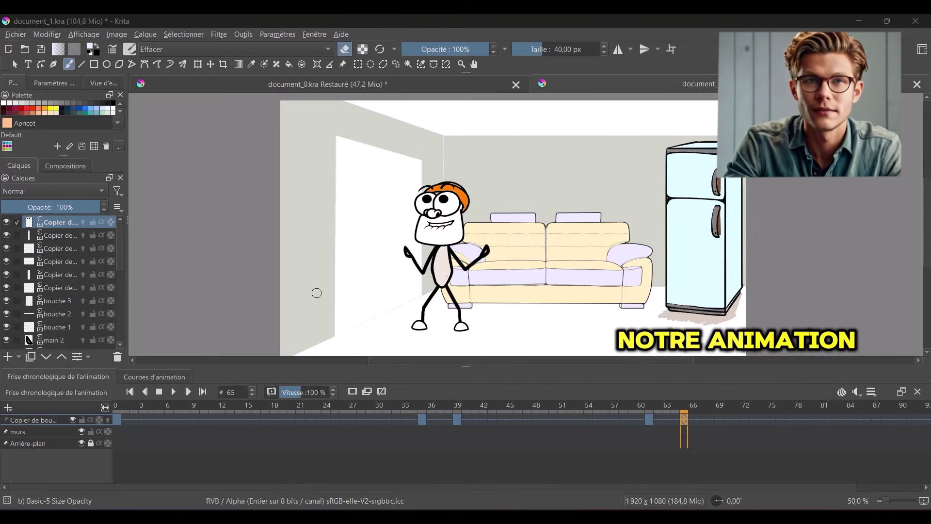
Step: Return to the first frame and play the animation to preview the complete scene
click(129, 391)
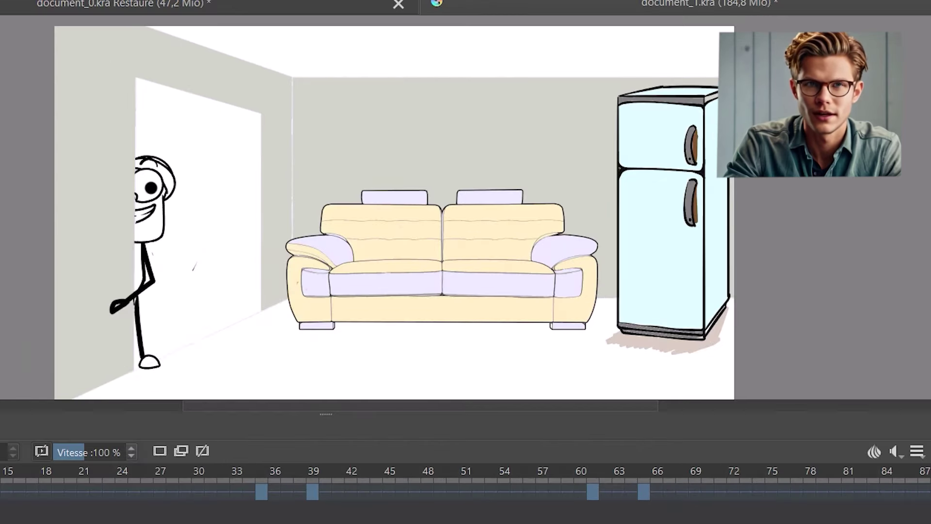